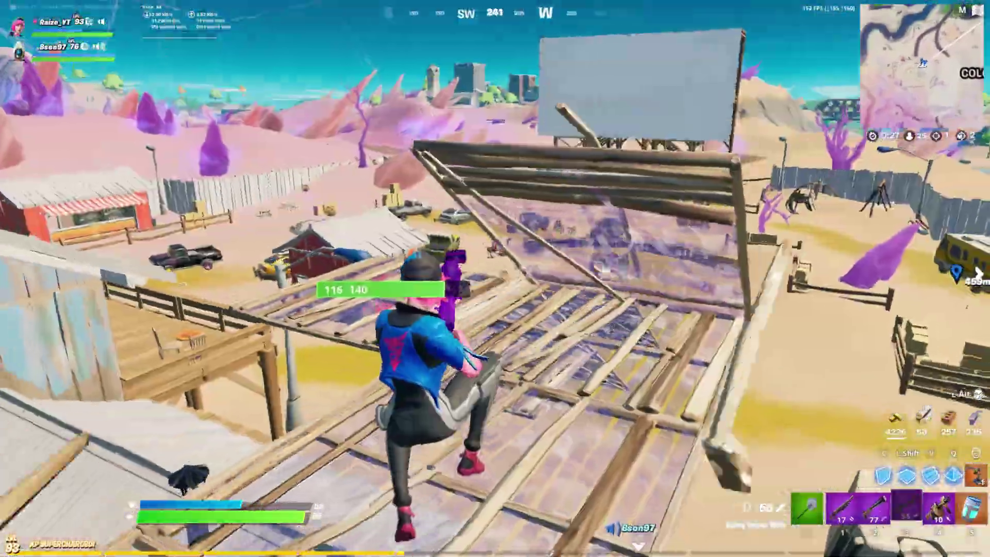
left_click(495, 278)
left_click(495, 278)
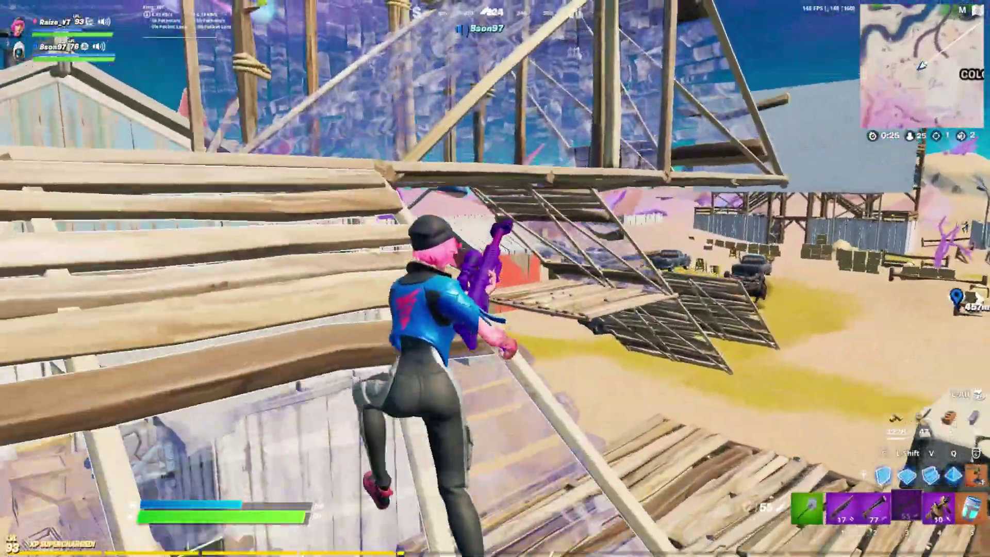
key("w")
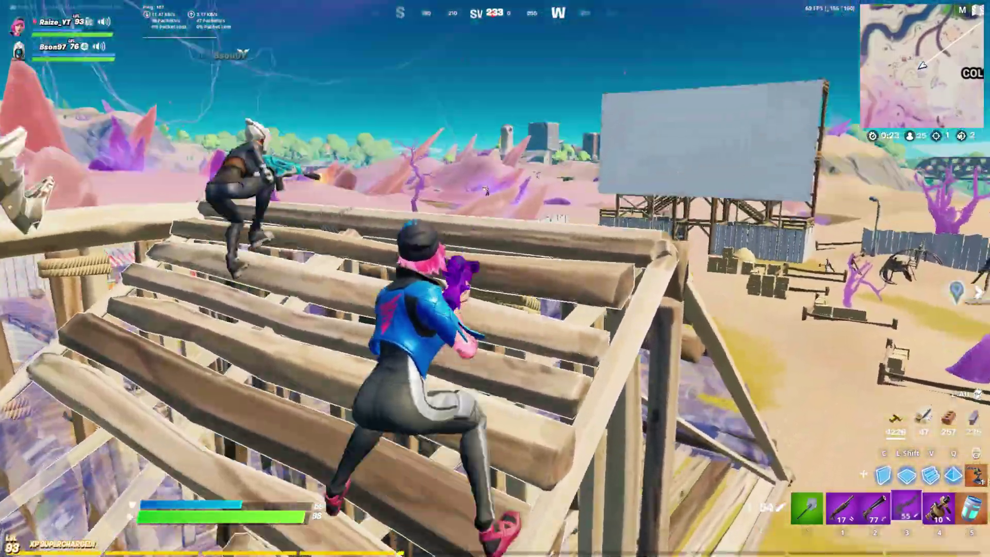
right_click(495, 279)
left_click(494, 279)
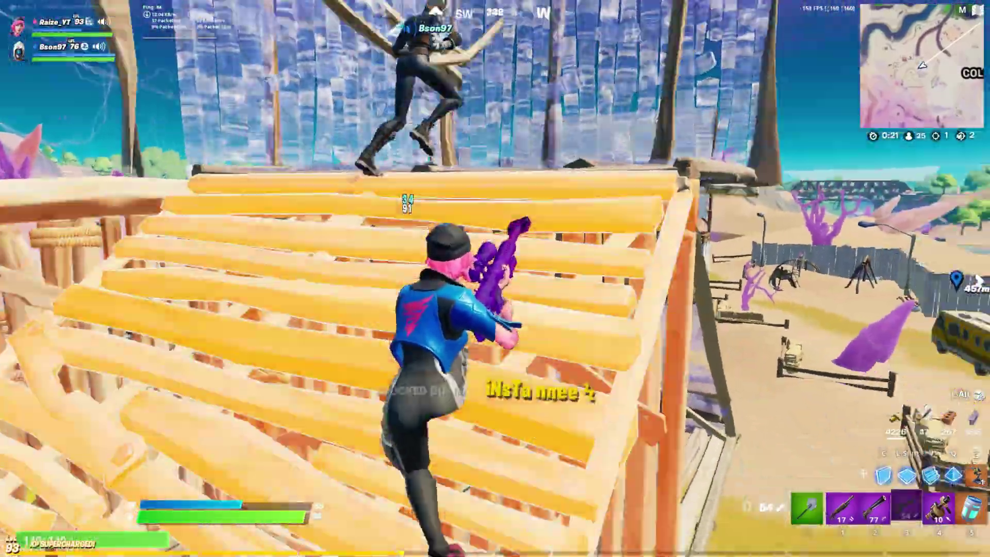
key("w")
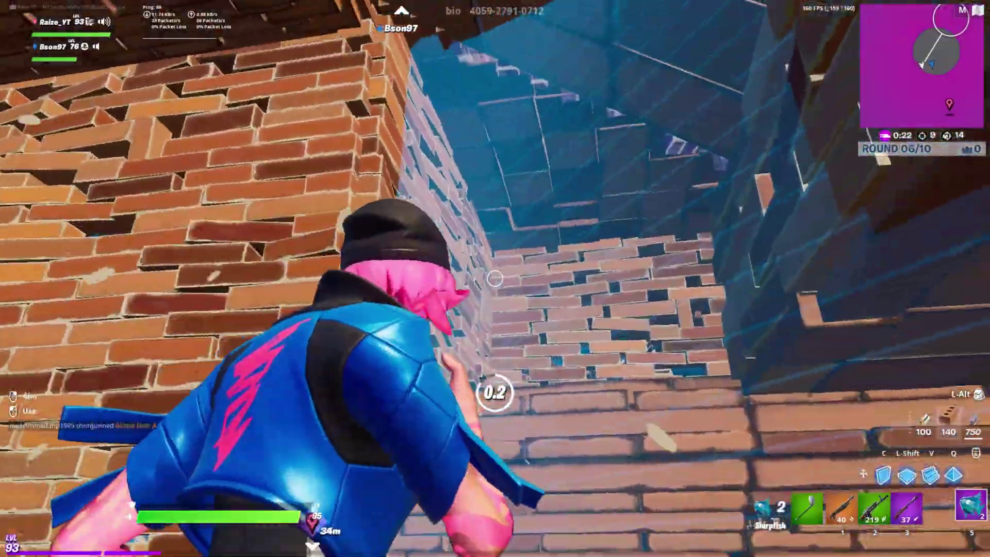
key("w")
key("3")
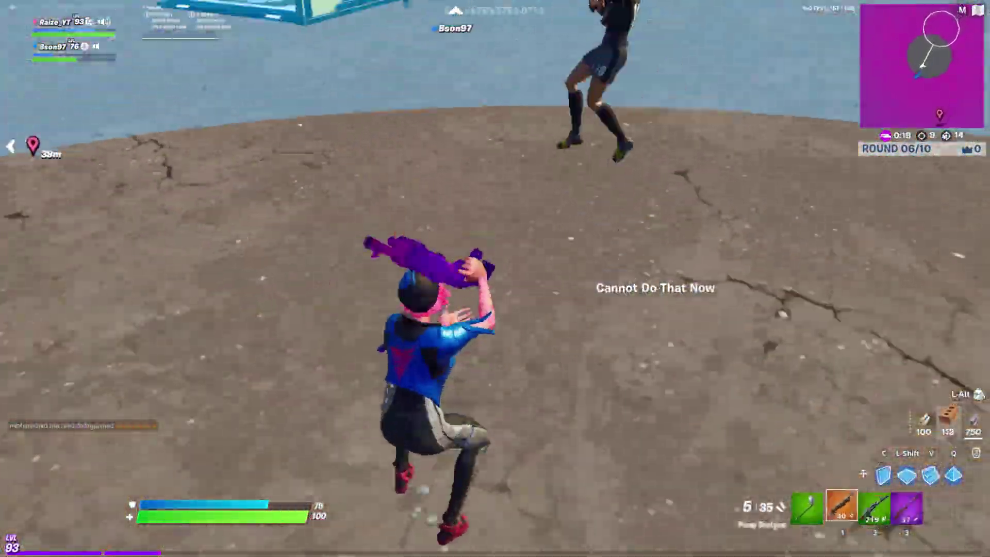
left_click(495, 279)
key("shift")
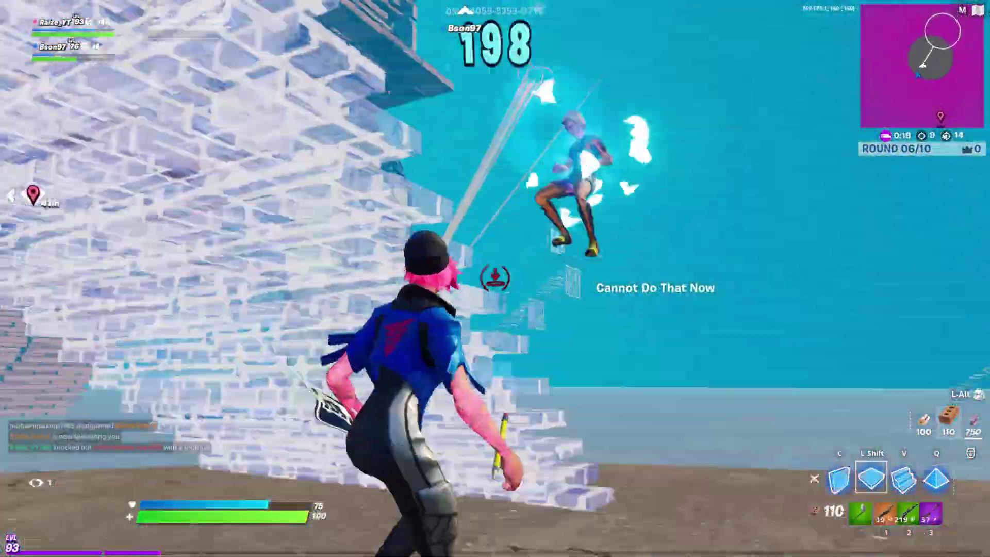
key("1")
key("f")
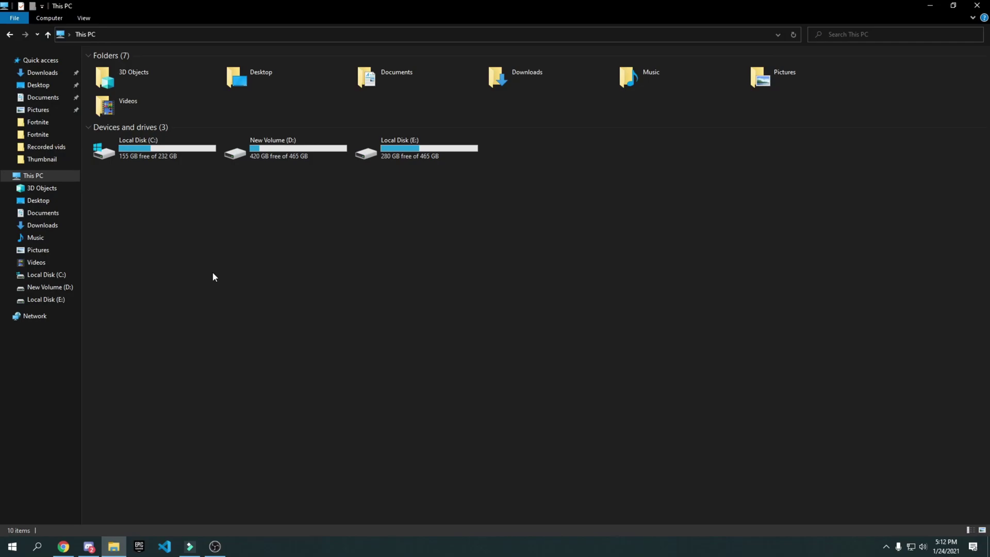
Open the folder C:\Program Files\Epic Games\Fortnite\FortniteGame\Binaries\Win64.
double_click(144, 139)
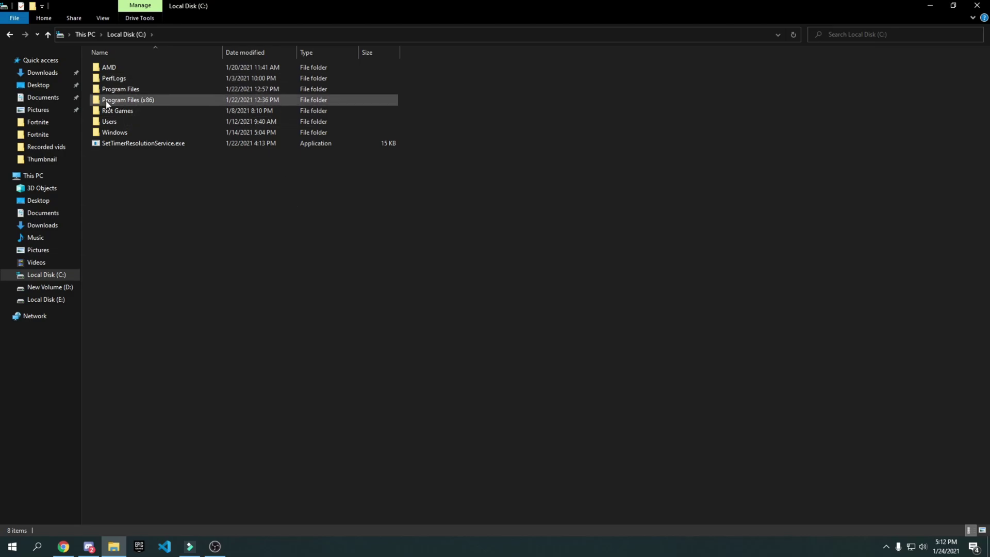
double_click(117, 89)
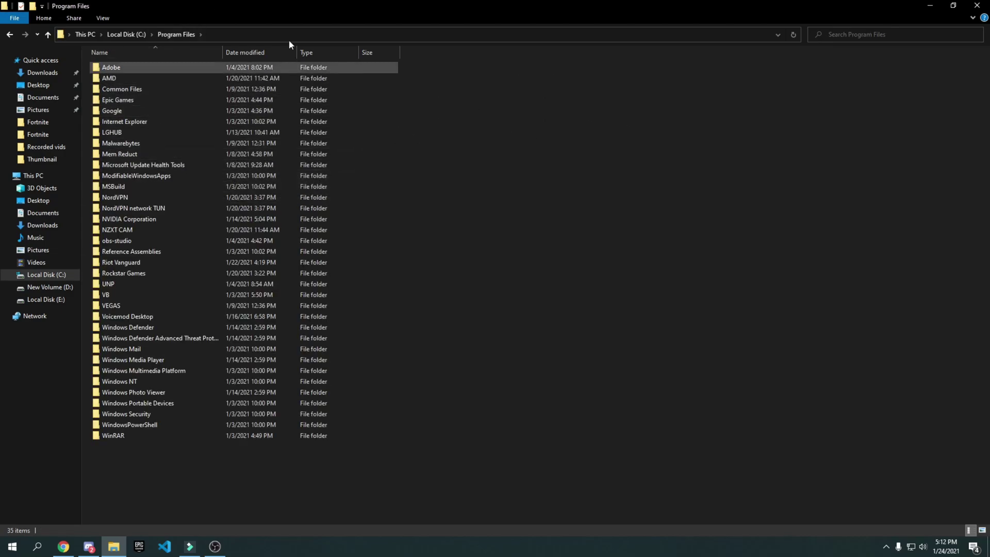
double_click(131, 100)
double_click(120, 69)
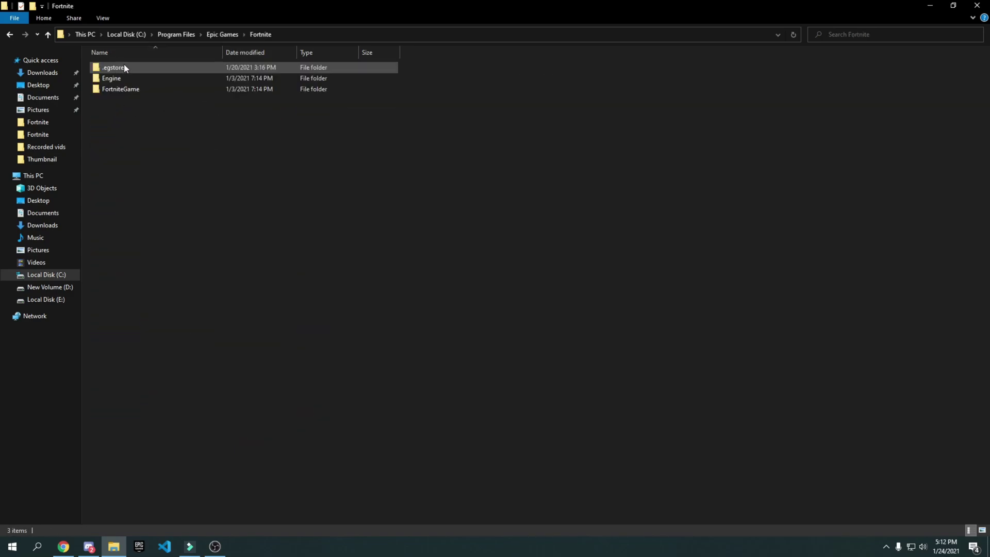
double_click(146, 90)
double_click(131, 70)
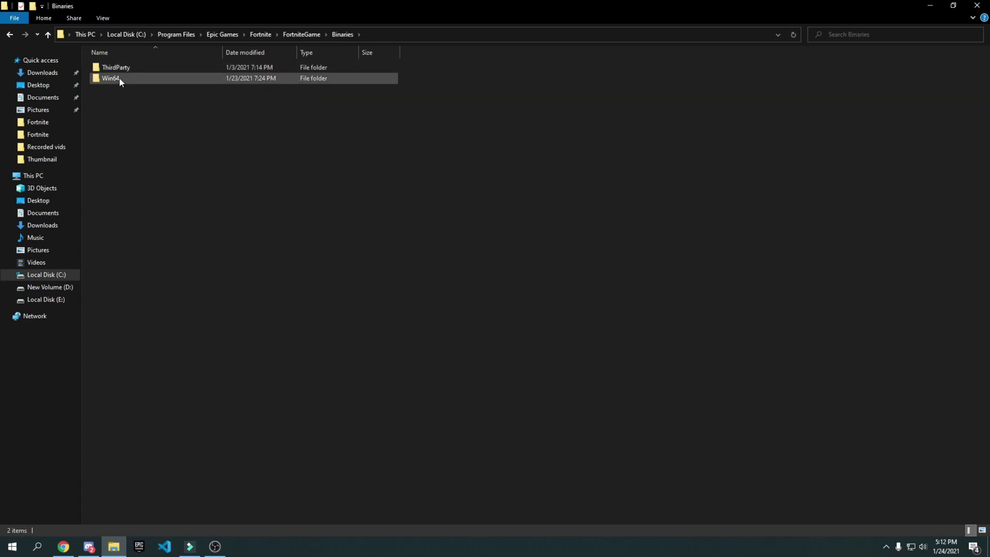
double_click(119, 78)
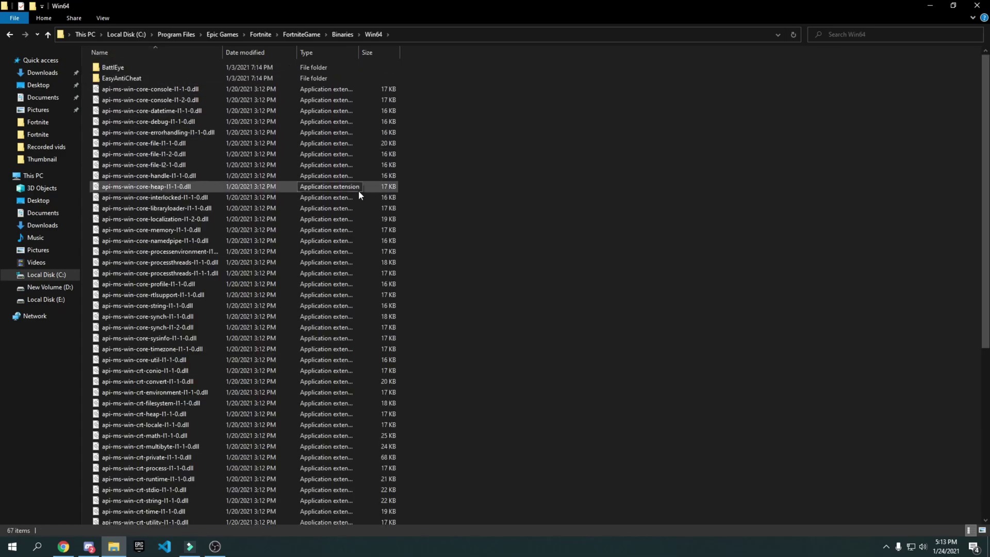
Open the compatibility properties of FortniteClient-Win64-Shipping.exe in the Win64 folder.
scroll(463, 164, "down", 8)
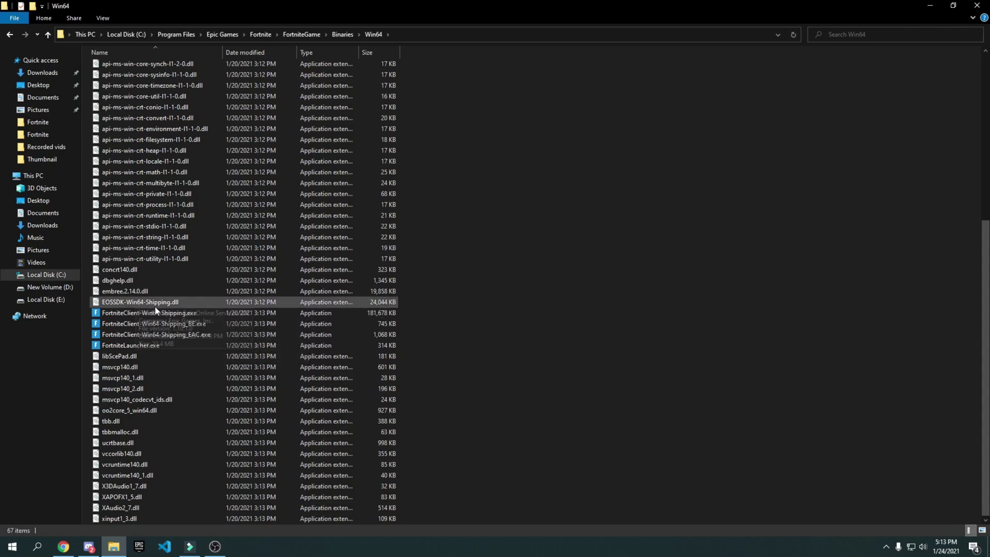
right_click(117, 314)
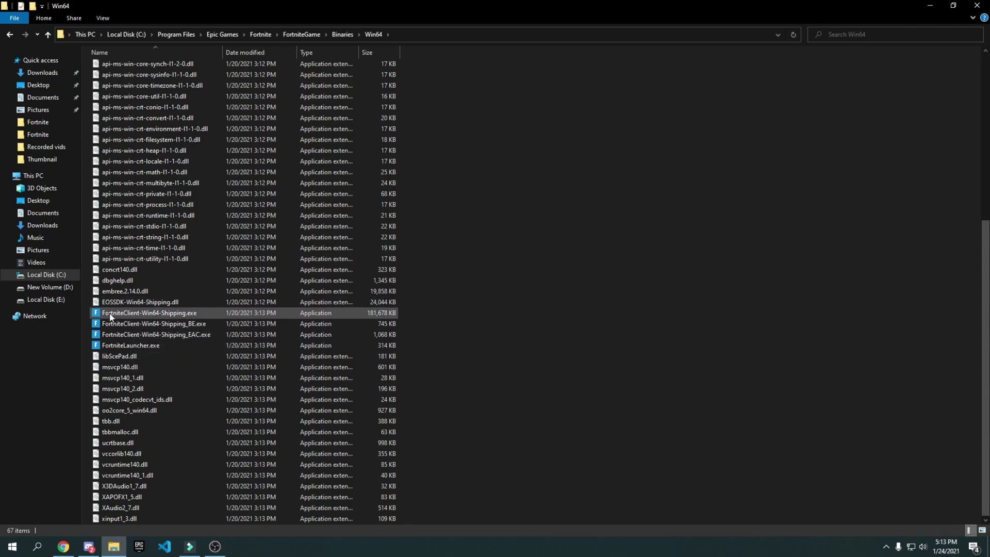
left_click(136, 304)
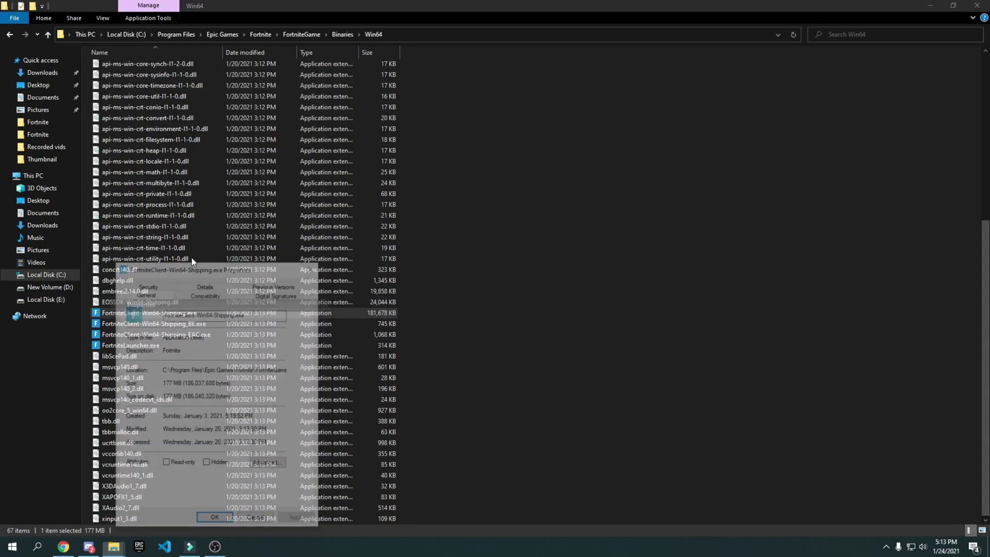
left_click_drag(211, 89, 392, 89)
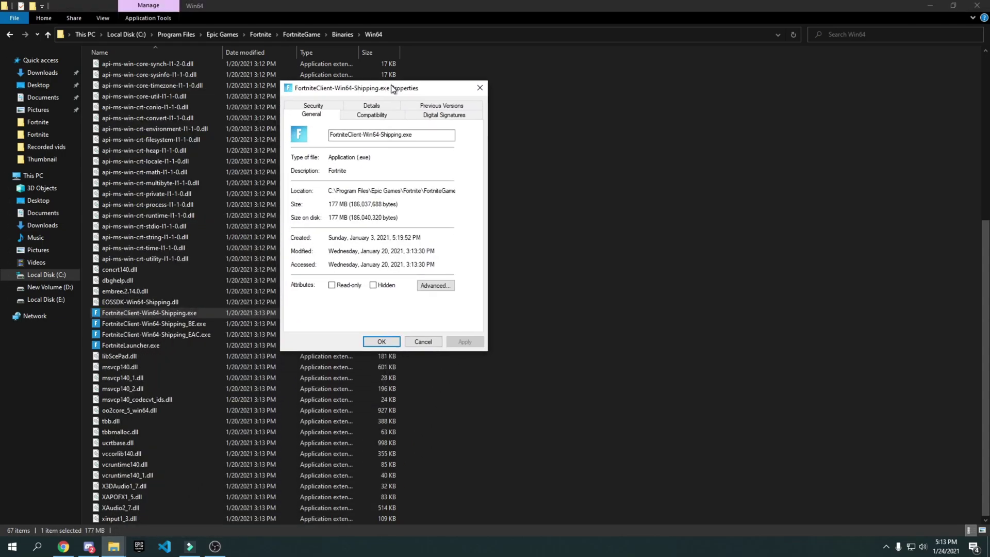
left_click(380, 119)
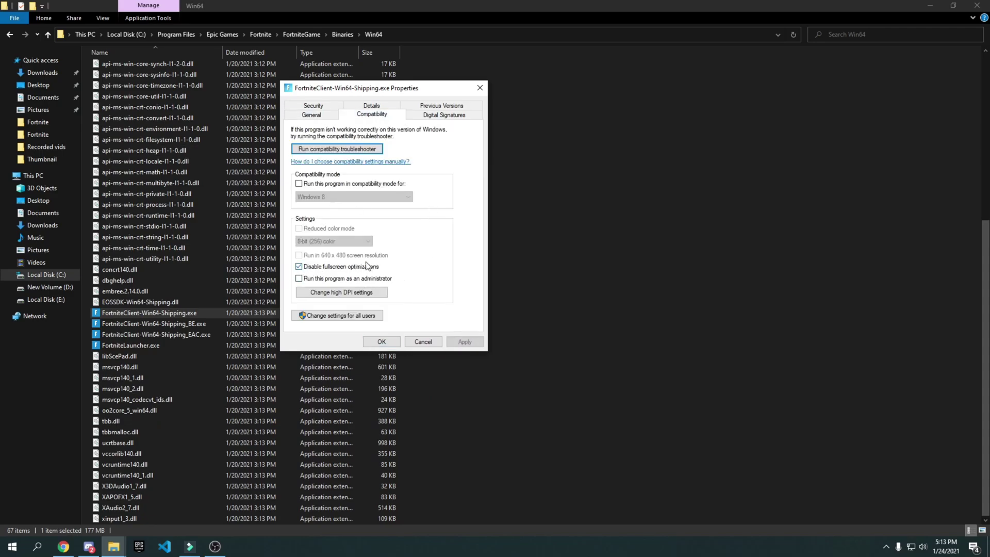
Disable fullscreen optimizations, override high DPI scaling with scaling performed by Application, and apply the executable's compatibility settings.
left_click(362, 268)
left_click(330, 293)
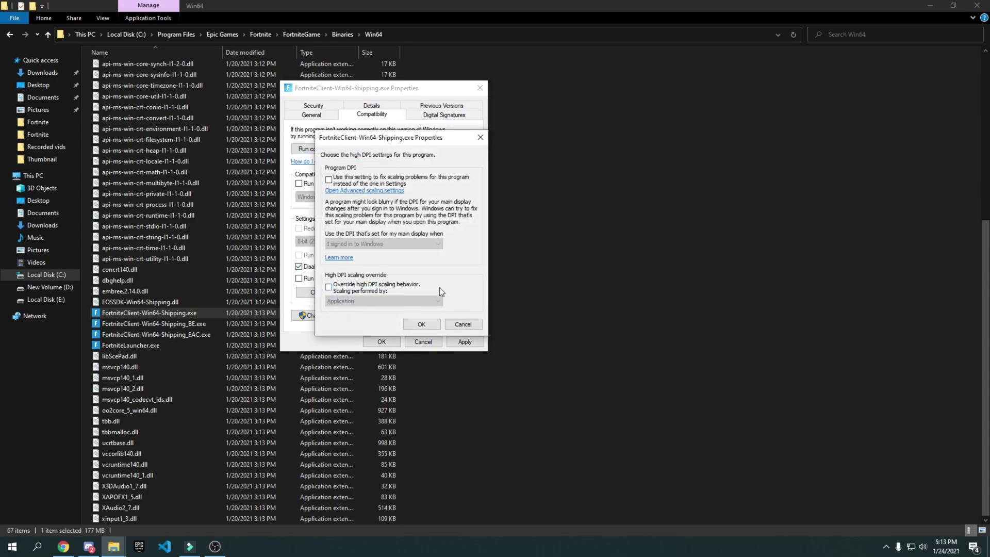
left_click(342, 290)
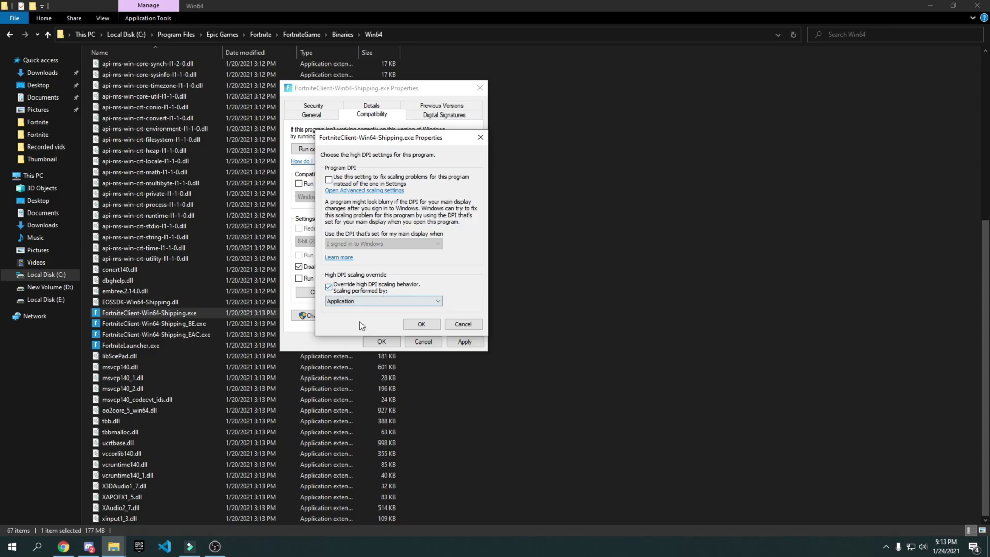
left_click(421, 324)
left_click(464, 341)
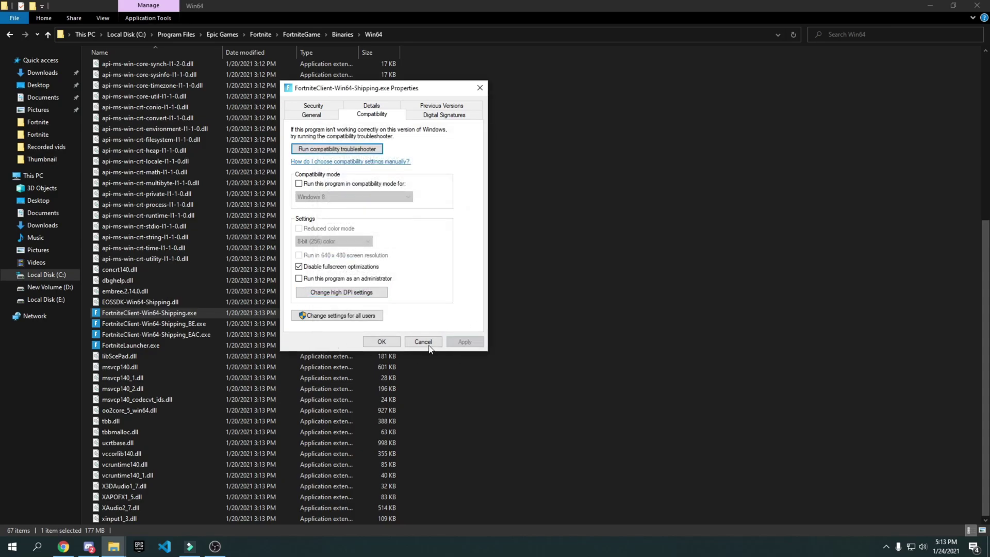
left_click(396, 342)
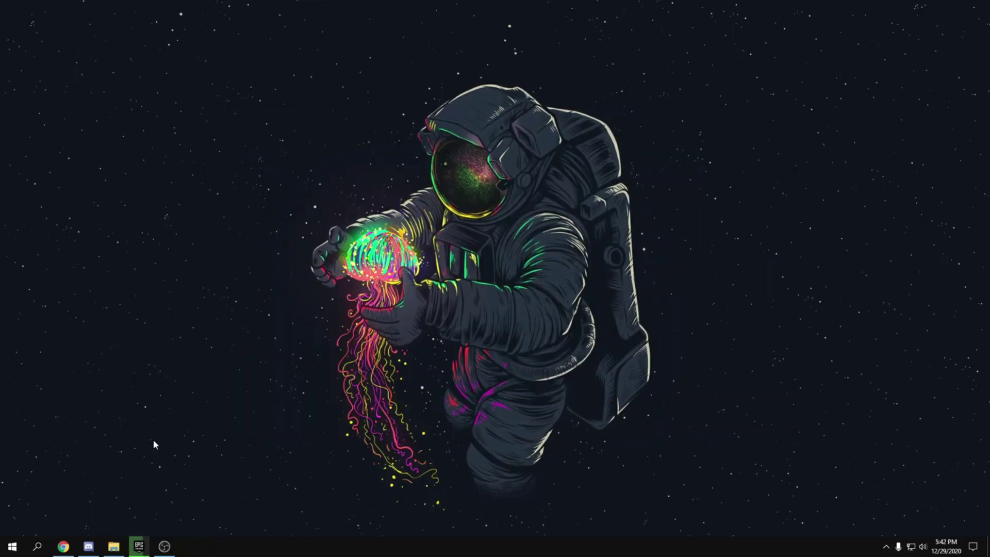
Switch to Windows Settings, check the system's Notifications & actions options, and return to the Settings home.
left_click(12, 546)
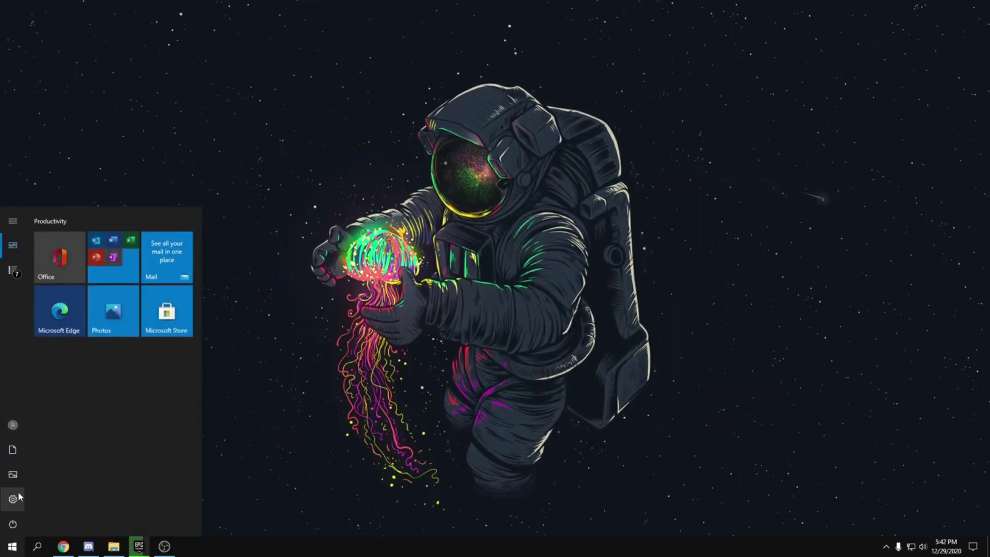
left_click(13, 499)
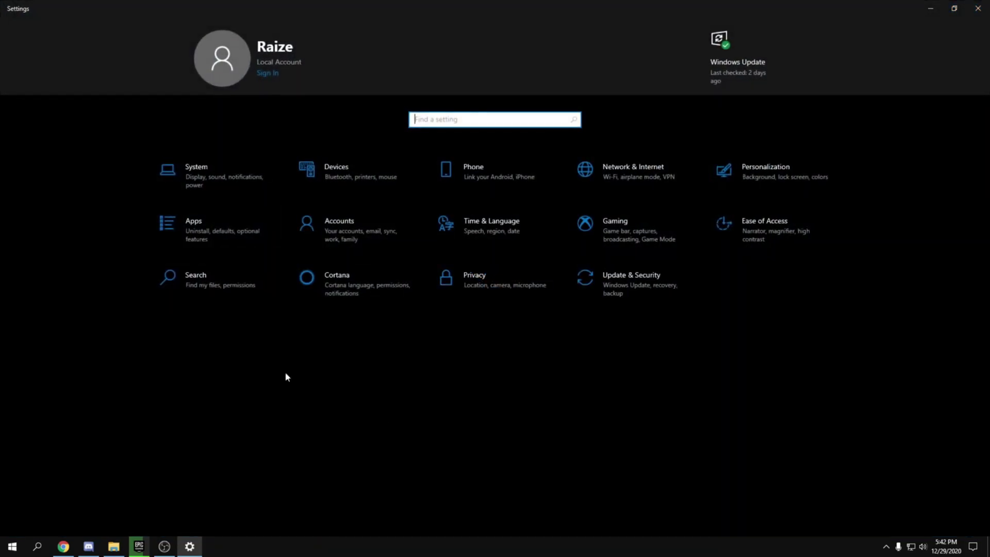
left_click(230, 162)
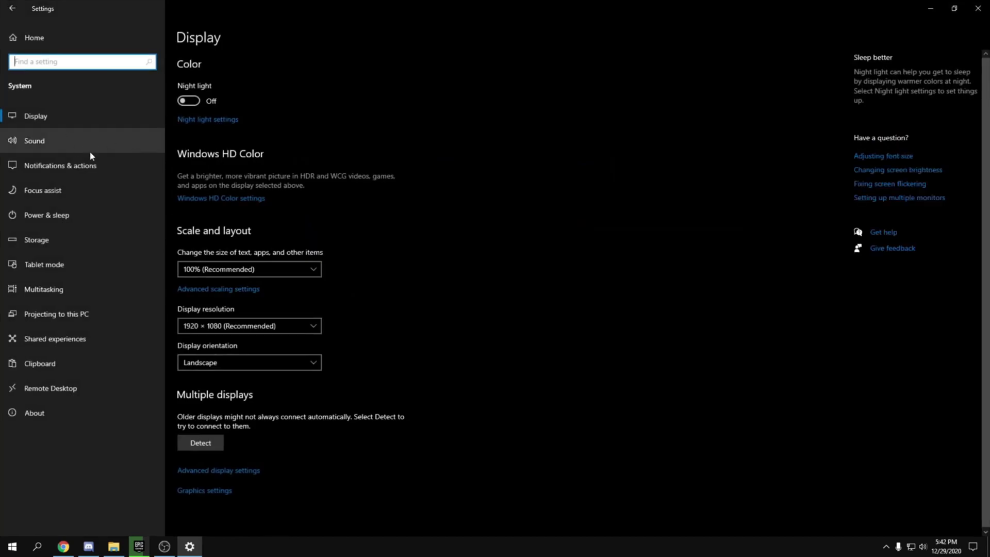
left_click(57, 169)
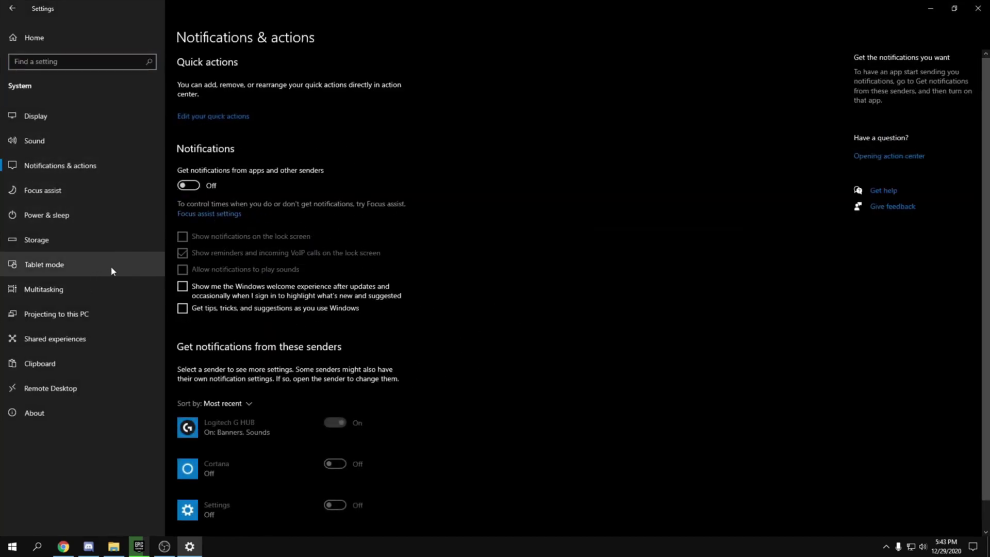
left_click(12, 9)
left_click(12, 9)
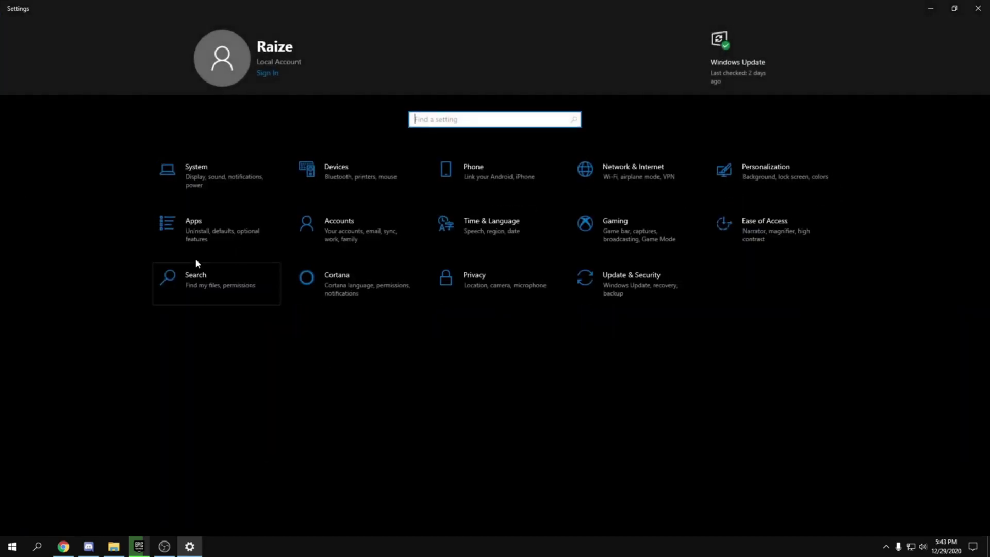
Review which apps are set to start at login in the Startup apps settings, then return to the Settings home.
left_click(230, 223)
left_click(83, 240)
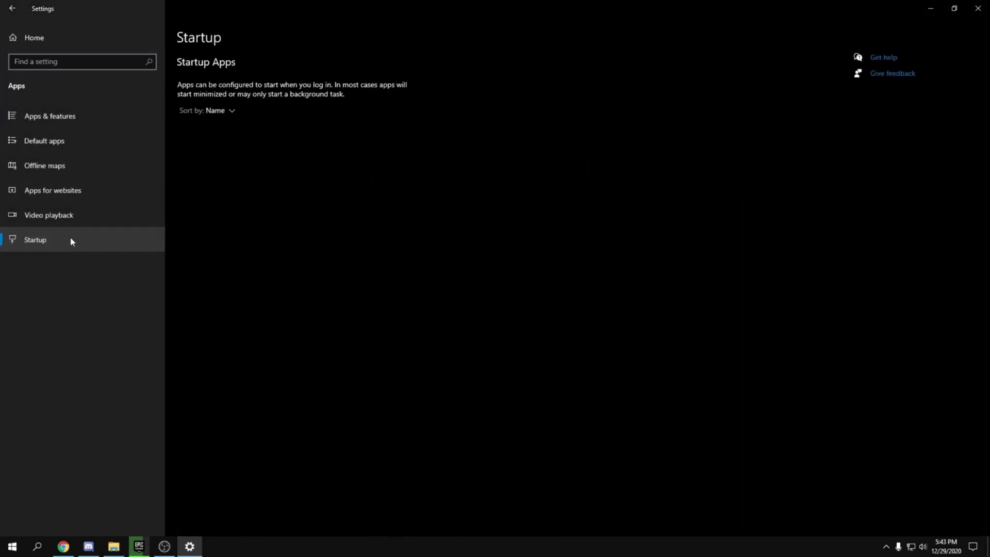
scroll(554, 366, "down", 2)
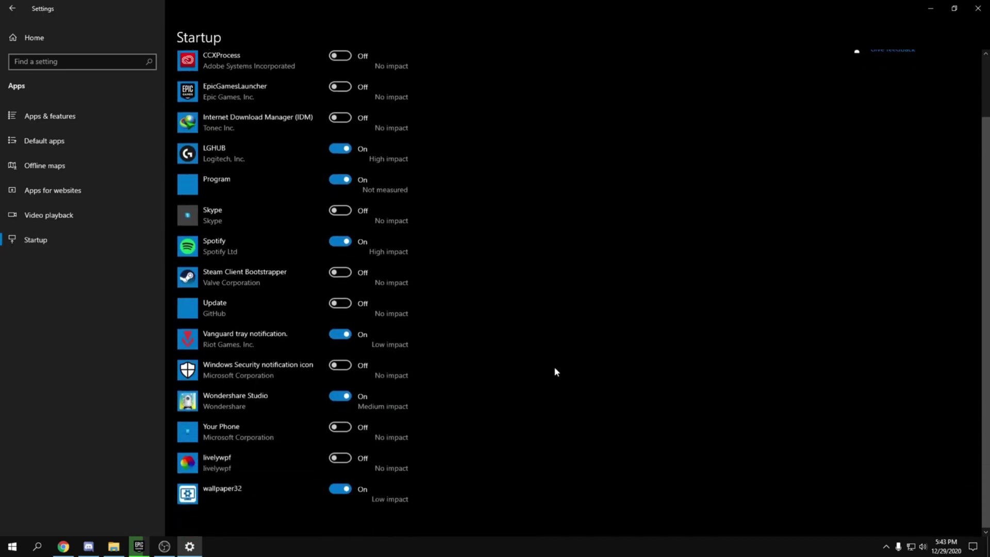
scroll(541, 127, "up", 2)
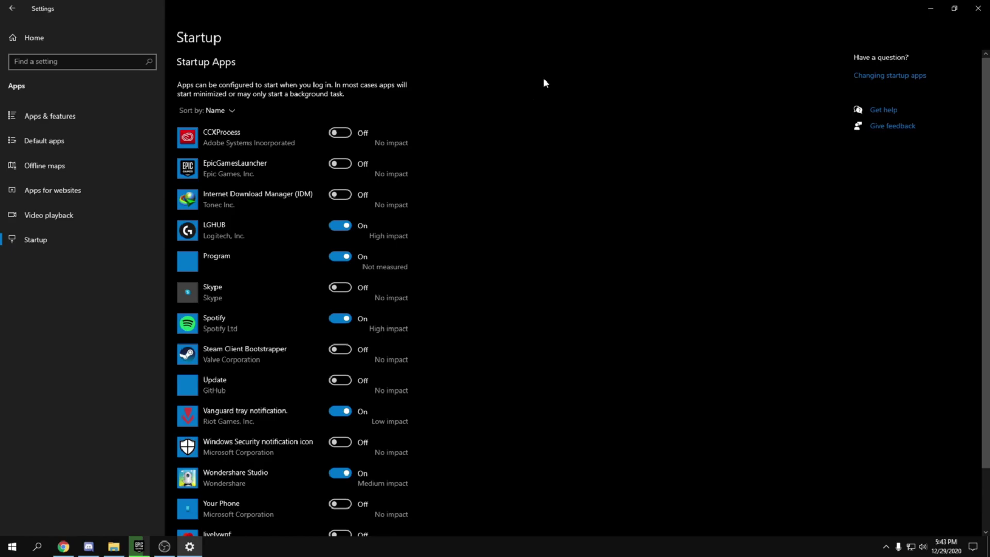
left_click(12, 8)
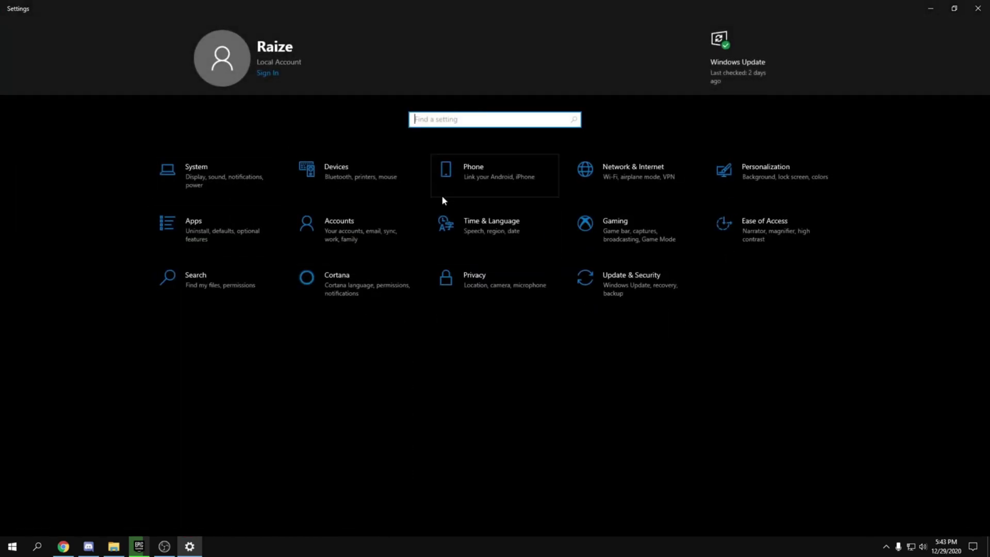
Check the Game bar, Captures and Game Mode pages of the Gaming settings.
left_click(635, 219)
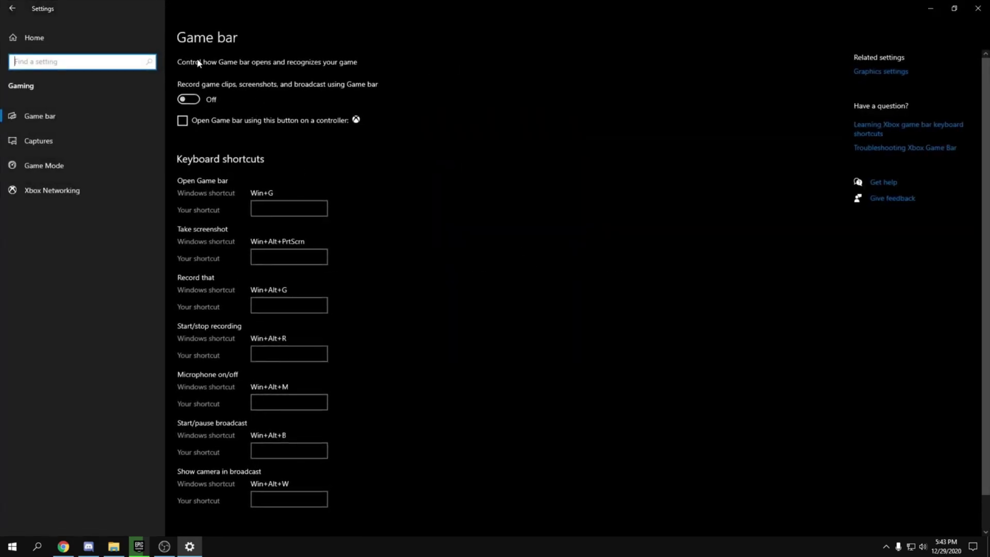
left_click(36, 140)
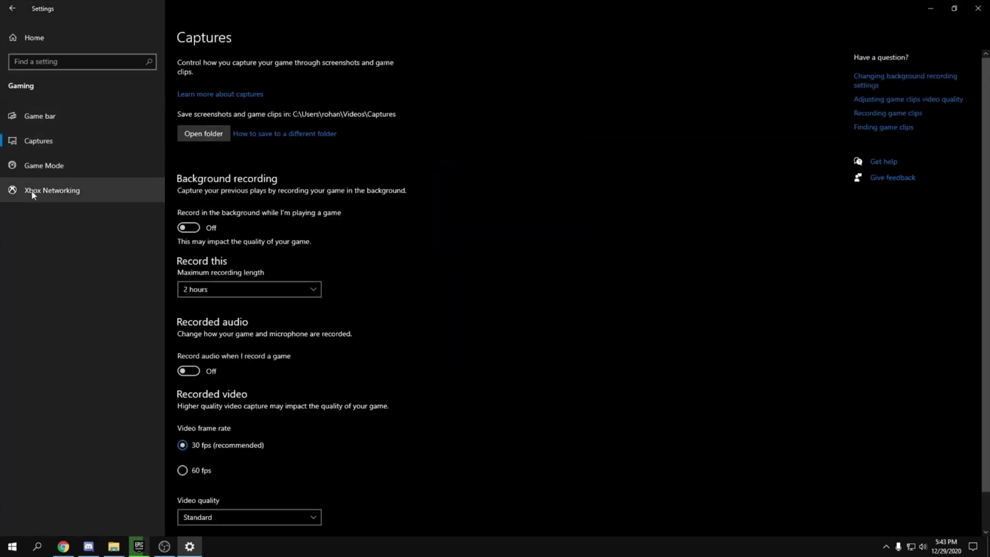
left_click(77, 165)
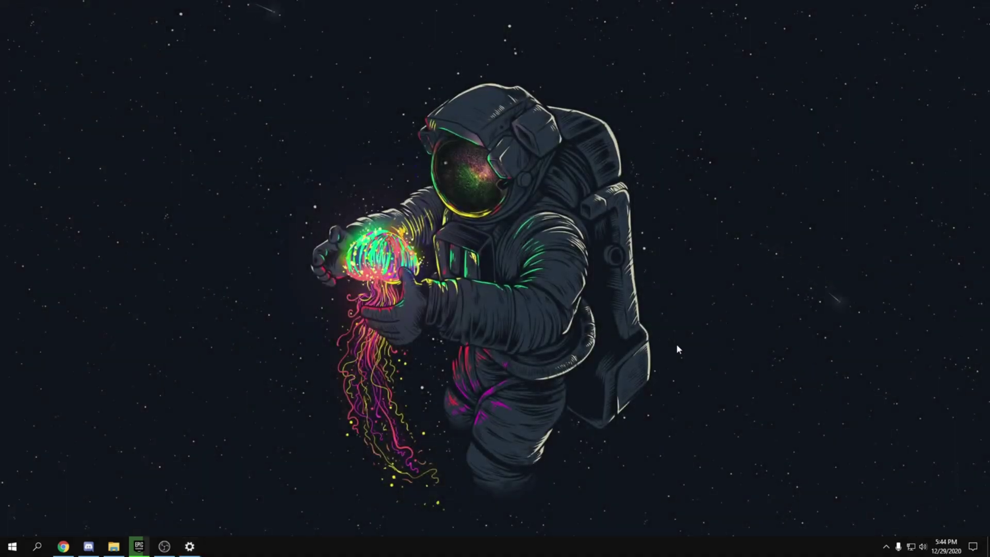
Open the Performance Options from the advanced system settings in This PC's properties.
left_click(113, 546)
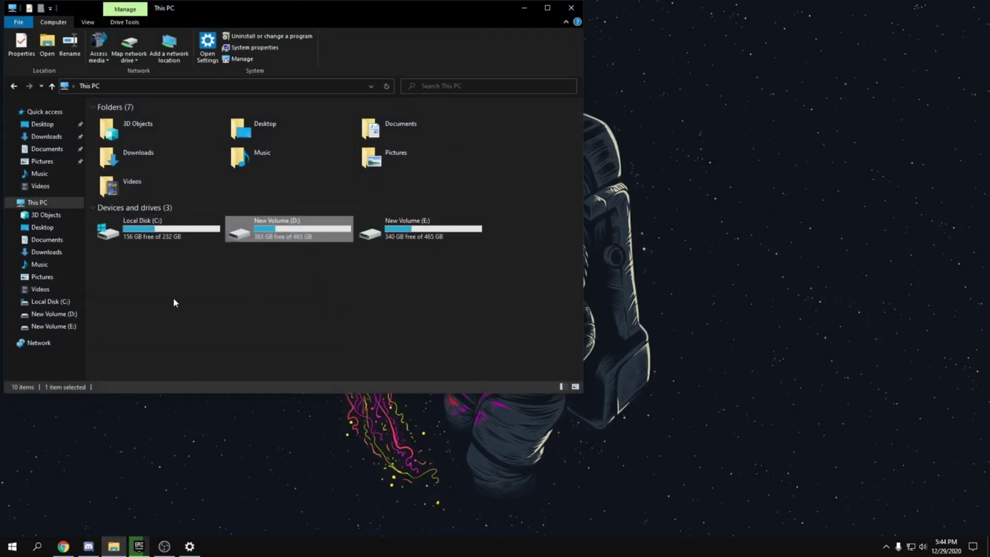
right_click(21, 204)
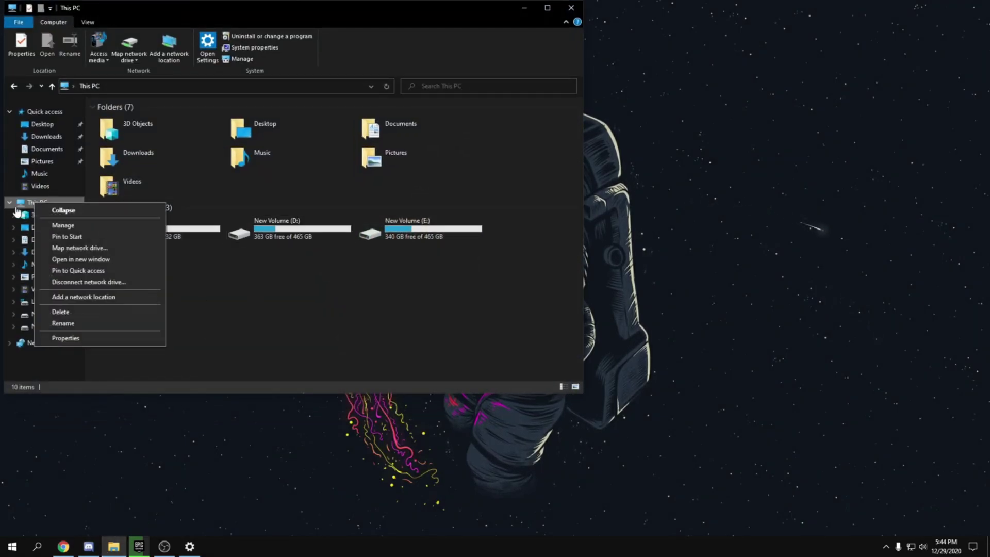
left_click(72, 338)
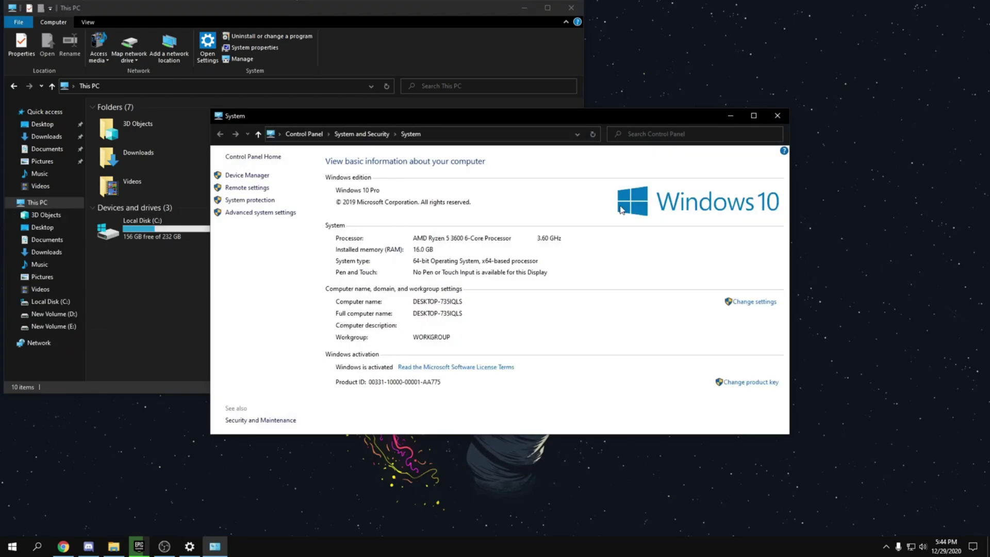
left_click(282, 213)
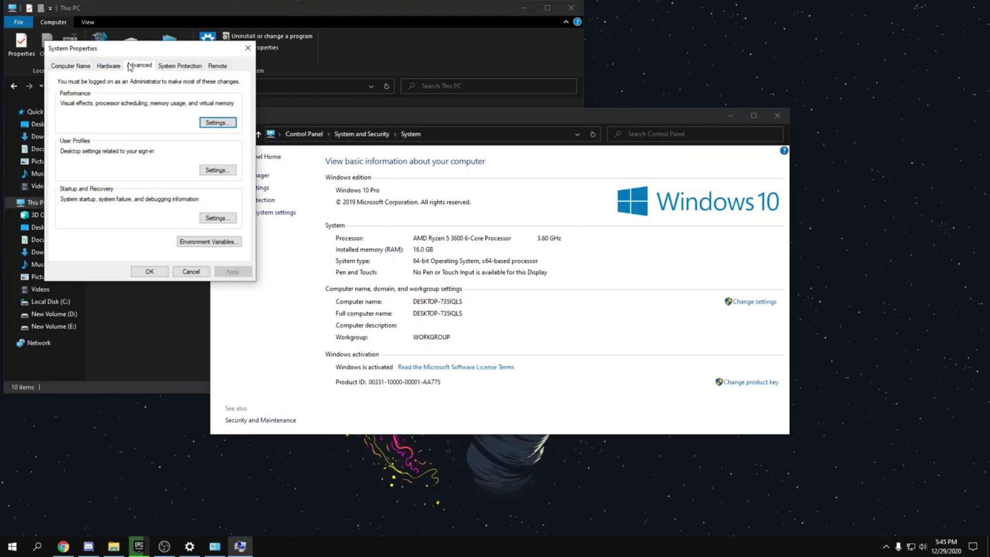
left_click(229, 124)
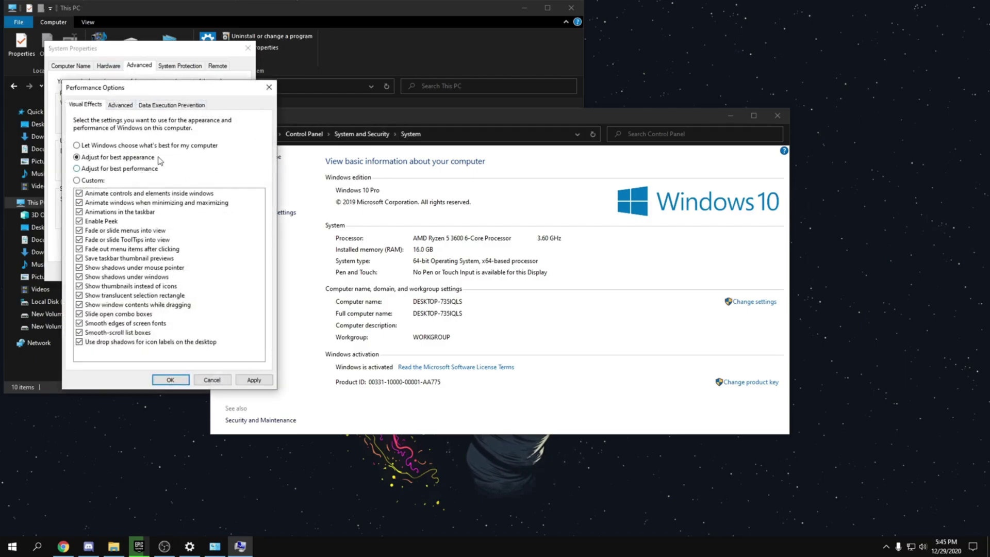
Adjust the visual effects for best performance, keep only Smooth edges of screen fonts enabled, and apply the settings.
left_click(116, 170)
left_click(114, 323)
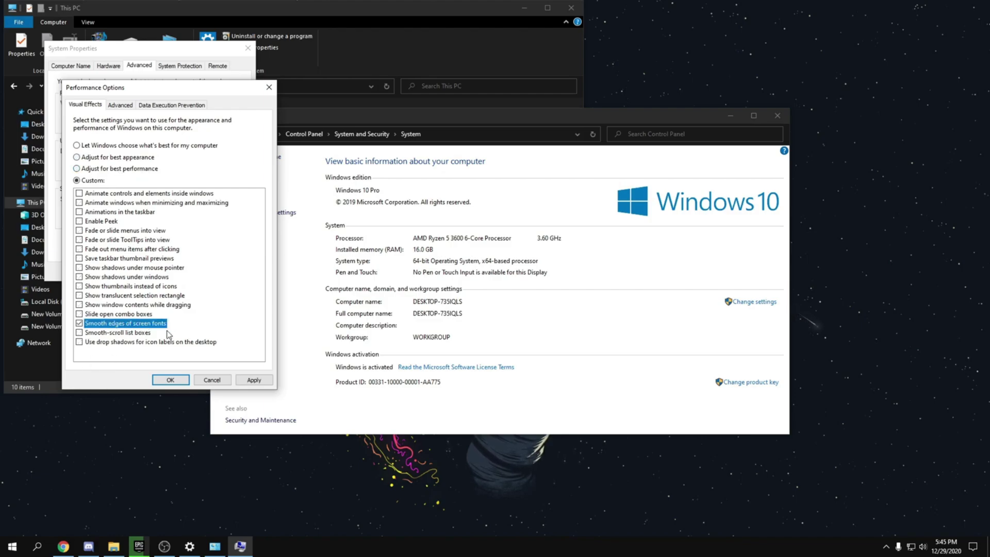
left_click(252, 380)
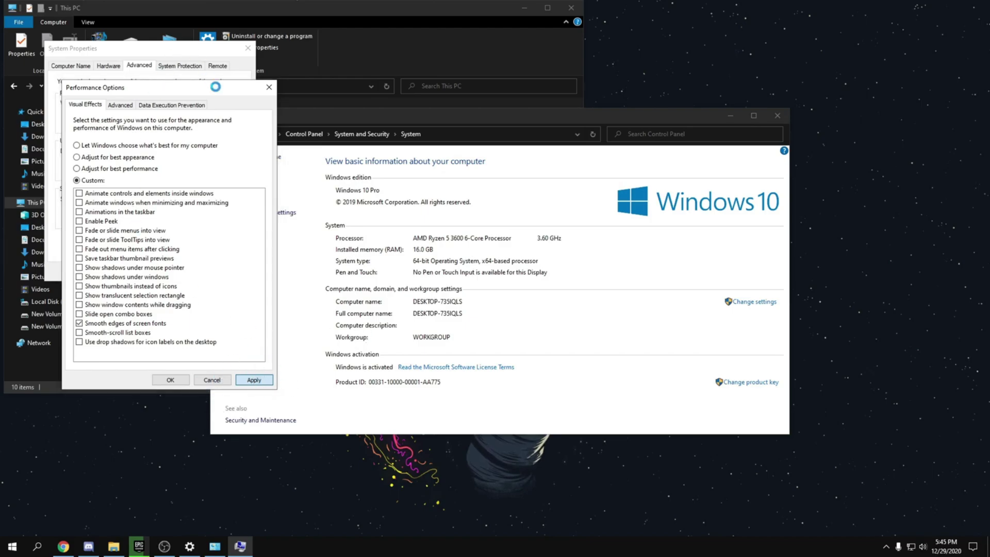
left_click(170, 380)
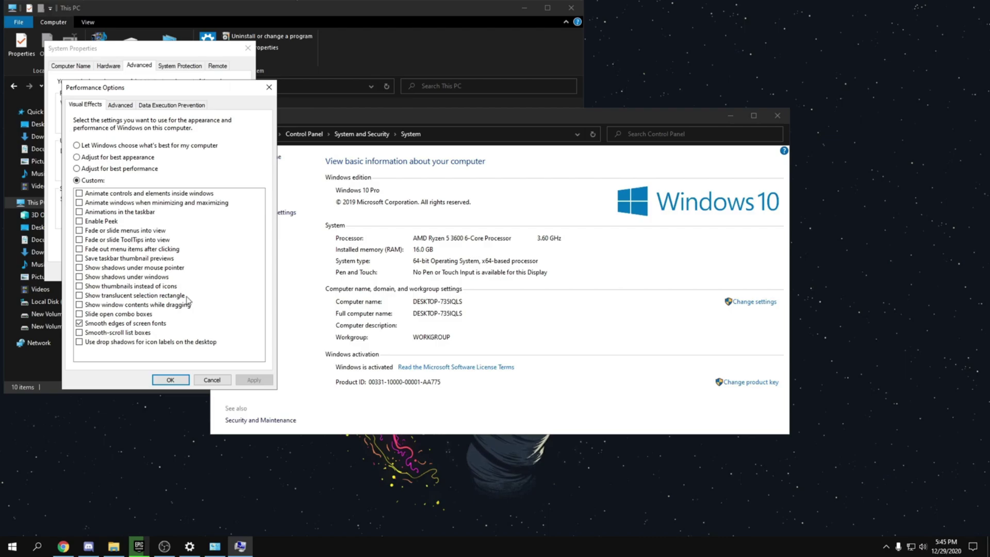
left_click(170, 380)
In Intelligent standby list cleaner, enable minimized start with auto-start monitoring, then start monitoring and purge the standby list.
left_click(139, 268)
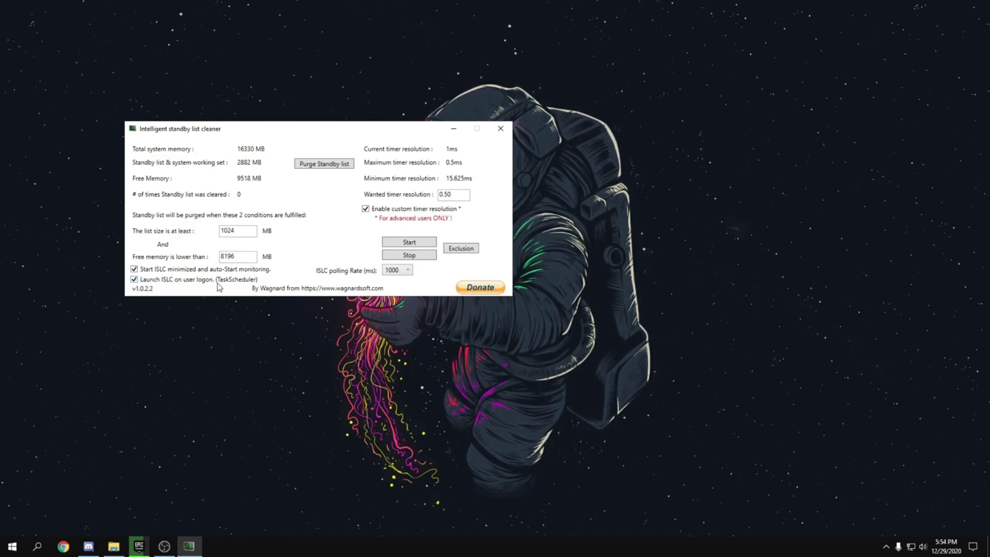
left_click(422, 242)
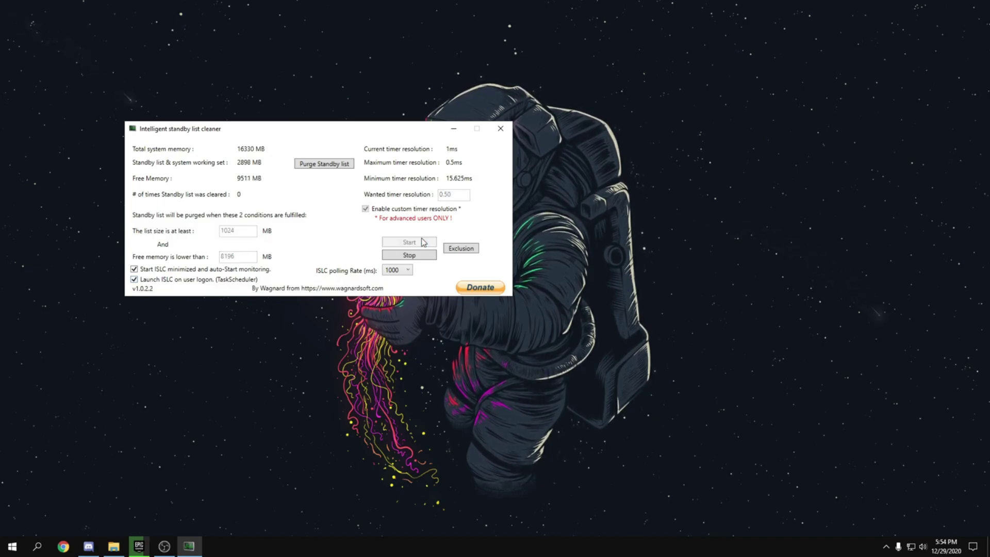
left_click(325, 165)
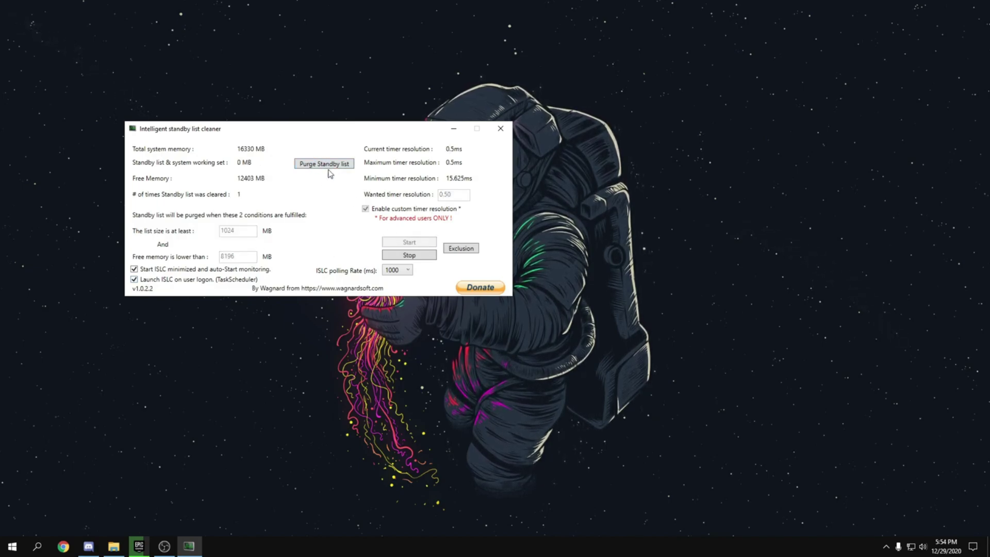
left_click(453, 128)
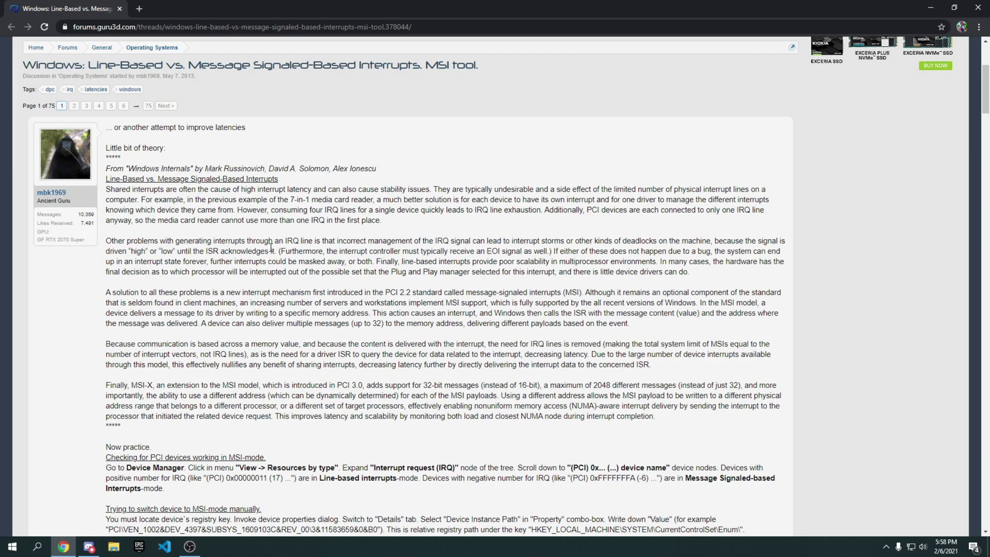
Find the MSI utility v3 link in the Guru3D forum thread and download MSI_util_v3.zip from MediaFire.
scroll(271, 247, "down", 1)
scroll(225, 127, "down", 7)
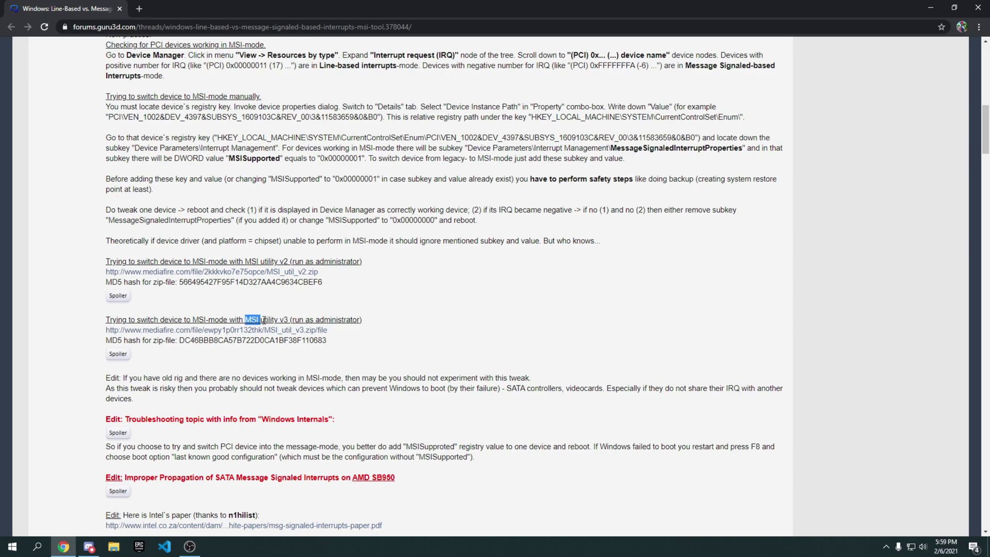
left_click_drag(263, 320, 281, 320)
left_click(282, 320)
left_click(217, 330)
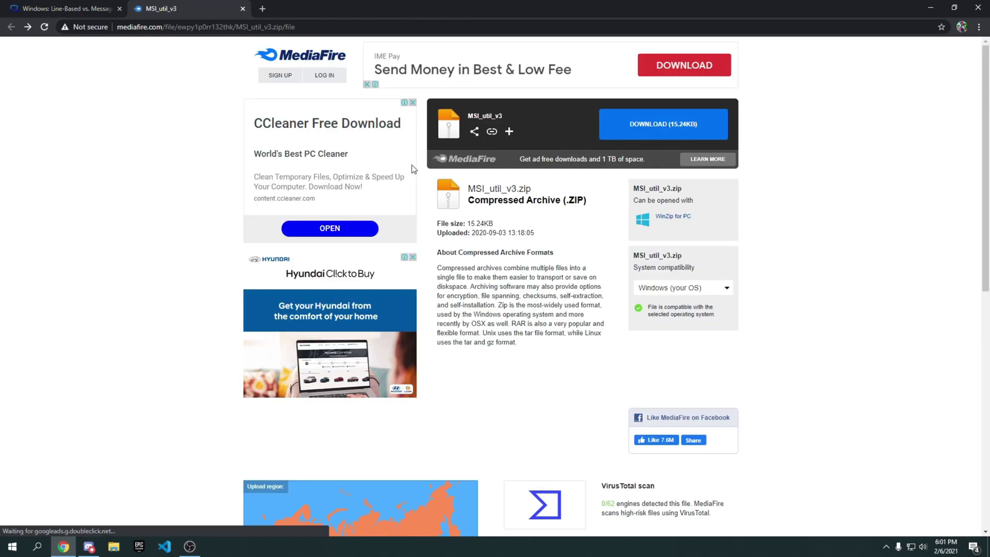
left_click(639, 133)
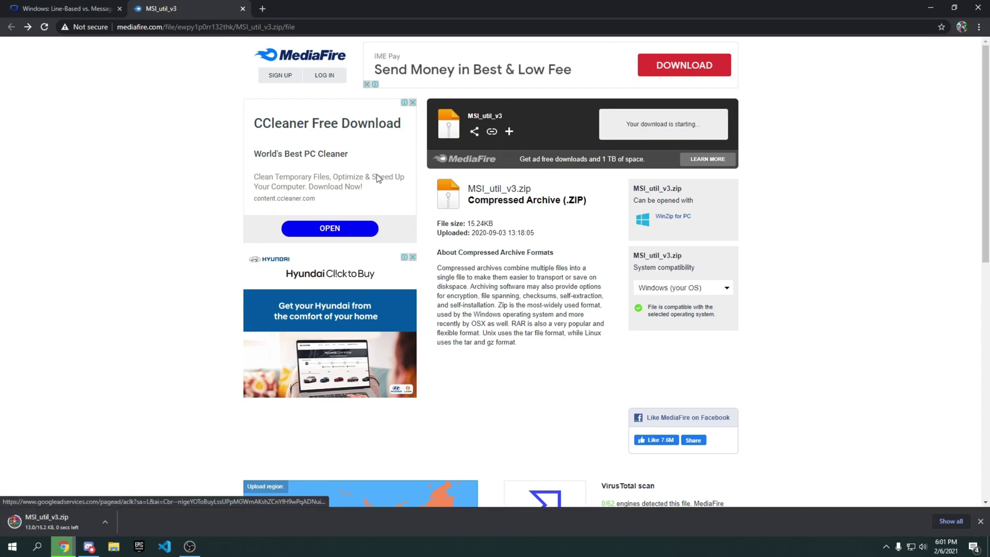
Open the downloaded MSI_util_v3.zip archive and extract its contents to the Desktop.
left_click(58, 523)
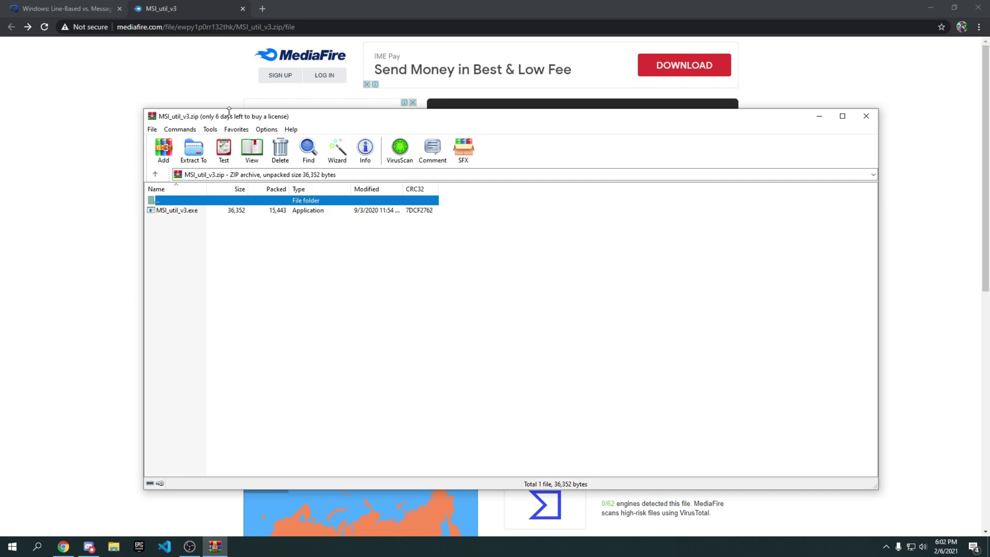
left_click(237, 287)
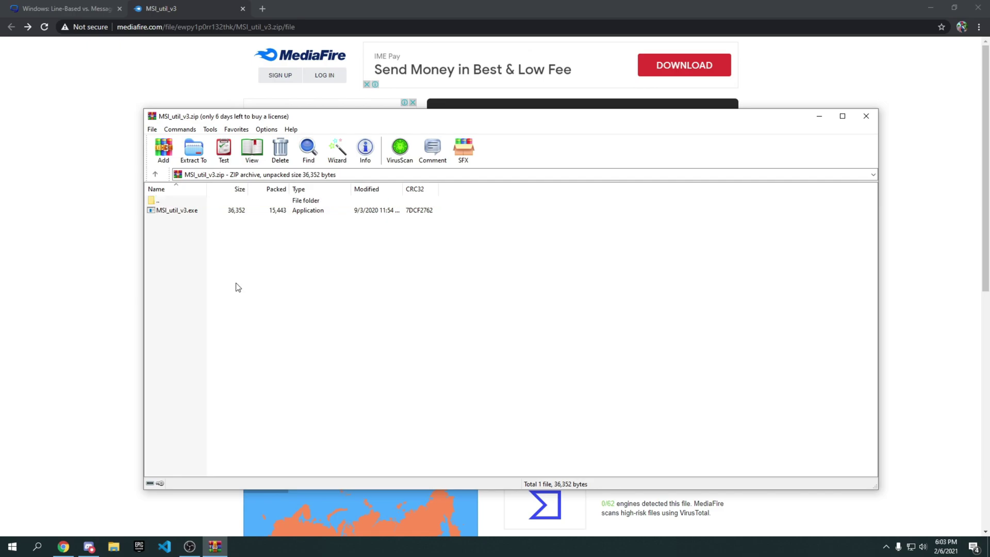
left_click(194, 151)
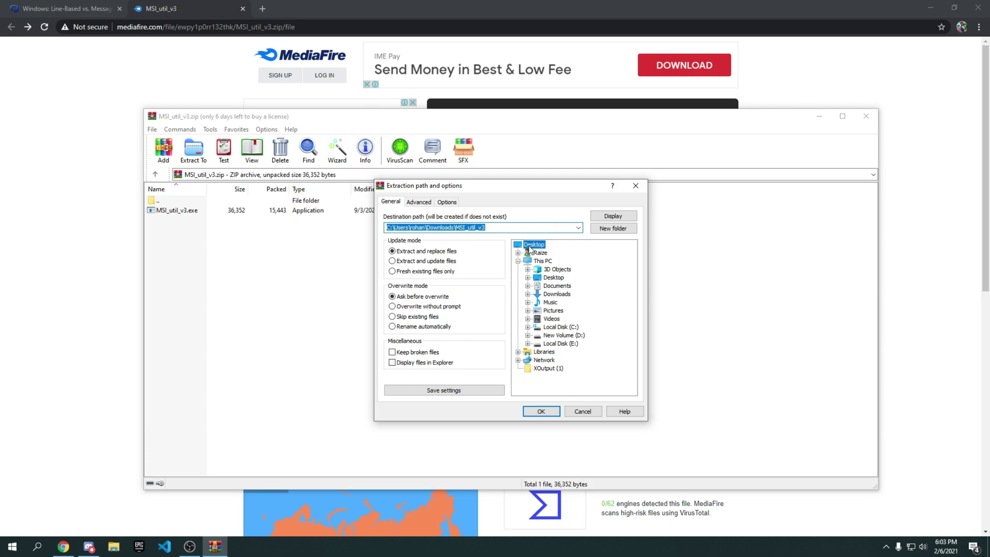
left_click(549, 414)
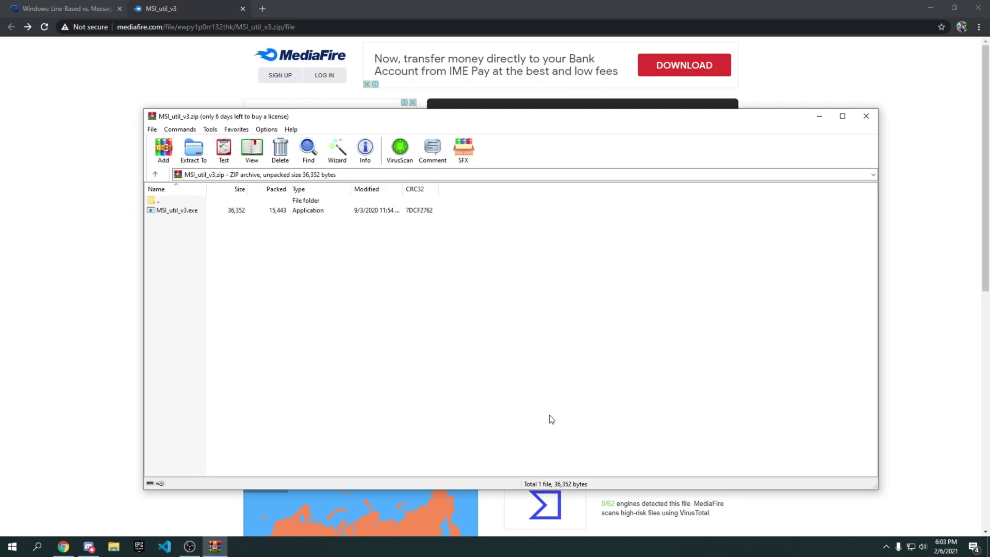
left_click(866, 116)
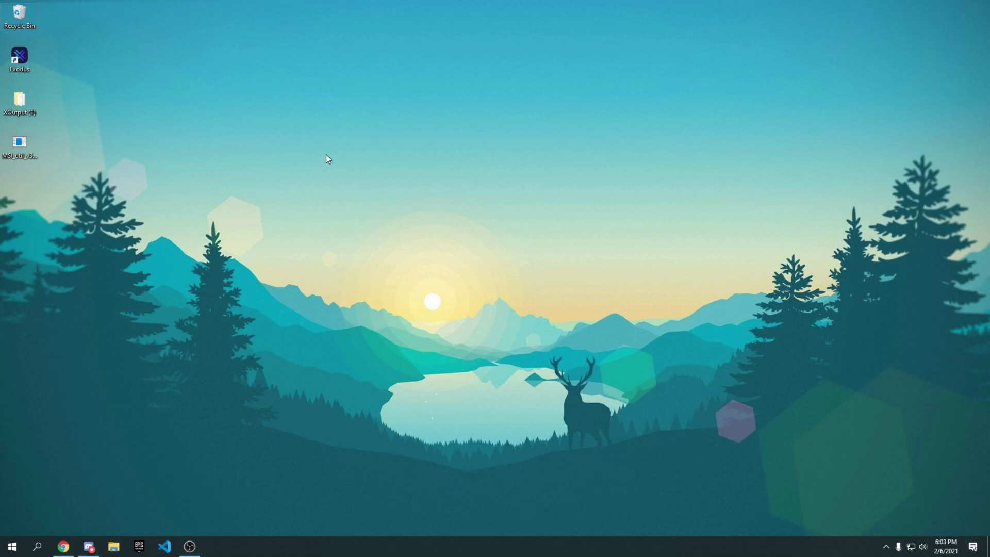
Move the extracted MSI_util_v3 file to an open area of the desktop and run it as administrator.
left_click_drag(14, 149, 42, 160)
left_click_drag(114, 159, 287, 150)
right_click(289, 157)
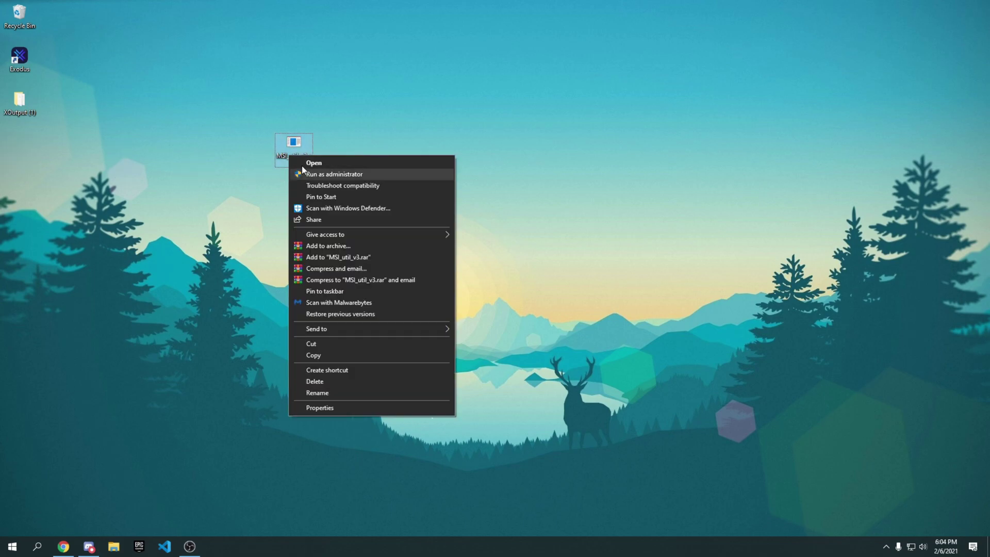
left_click(330, 174)
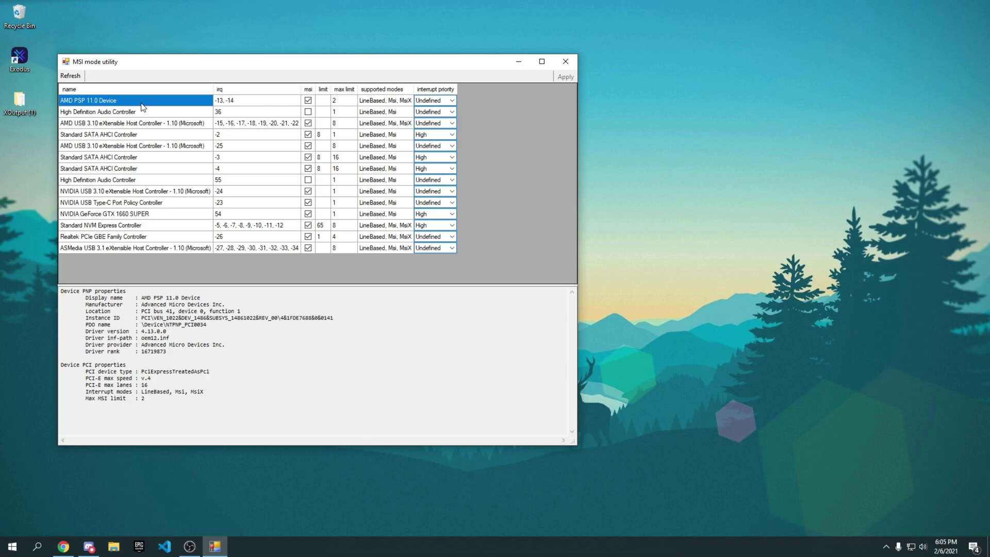
Select the NVIDIA GeForce GTX 1660 SUPER in MSI mode utility and set its interrupt priority to High.
left_click(137, 206)
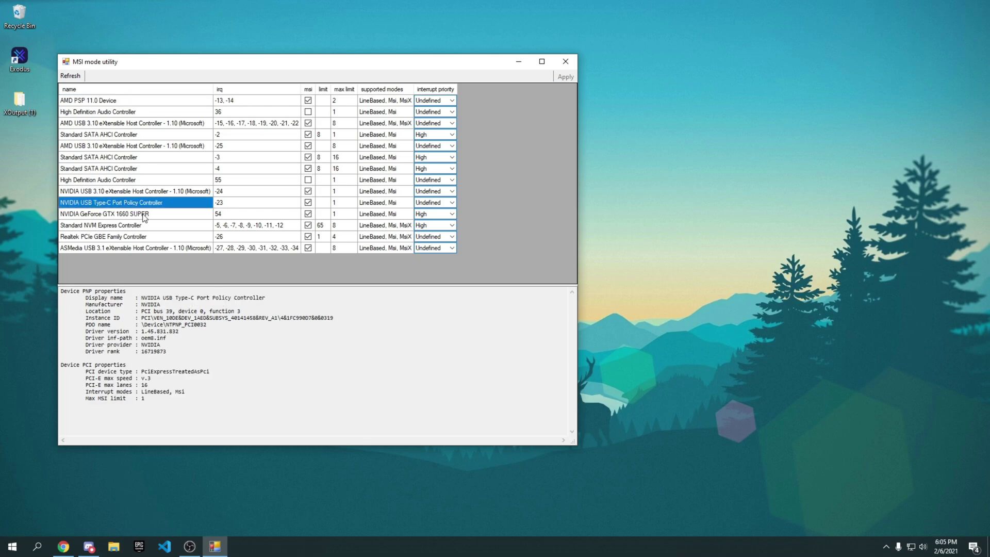
left_click(146, 213)
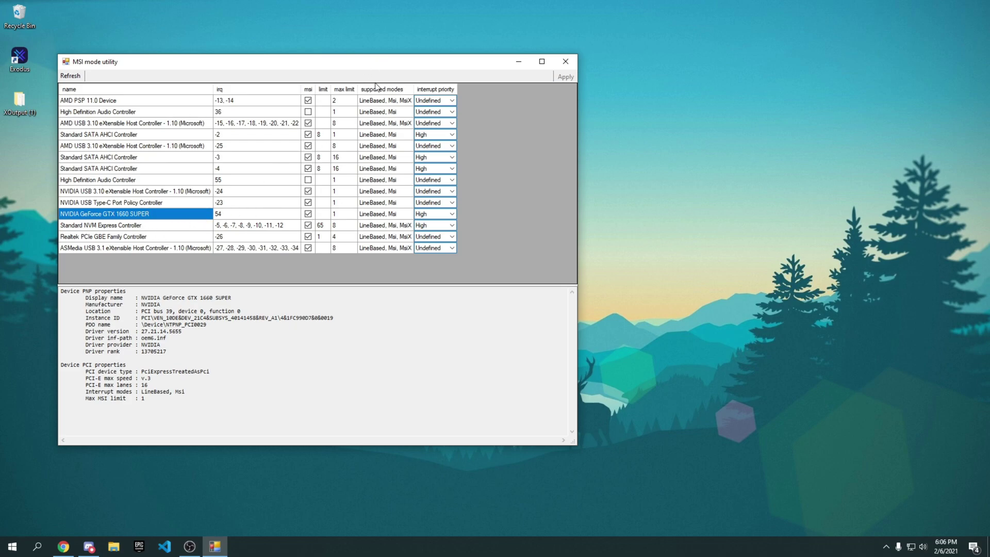
mouse_move(374, 89)
left_click(420, 216)
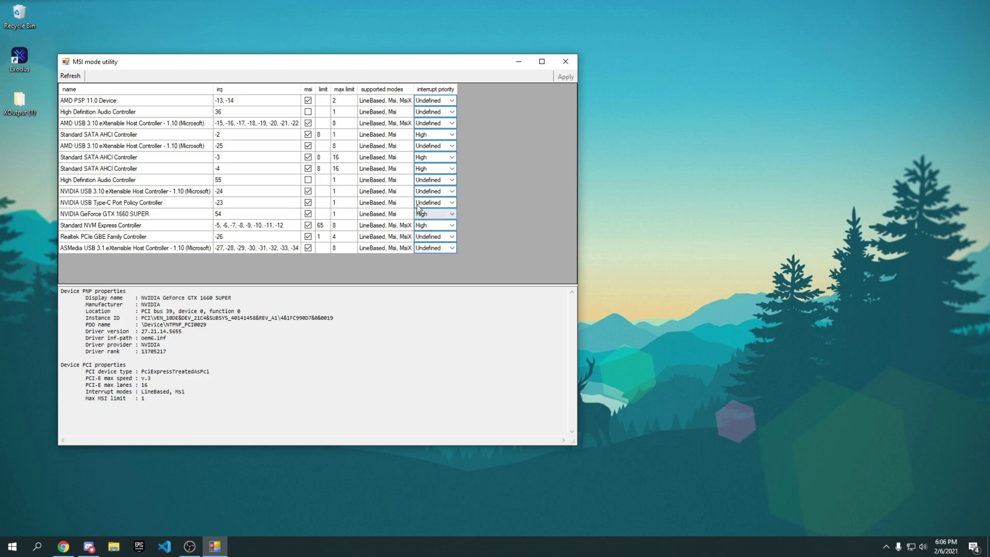
left_click(452, 213)
left_click(427, 247)
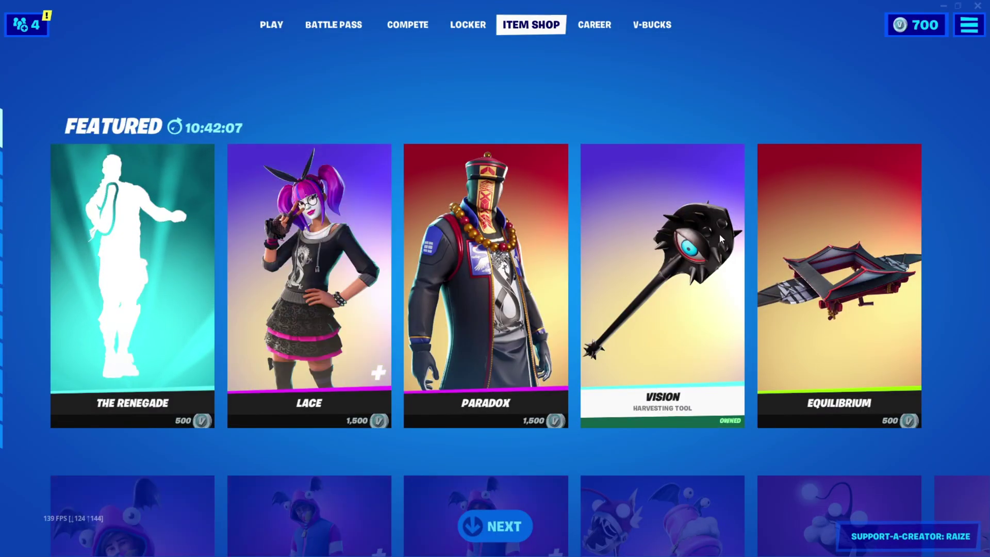
Switch to Fortnite's item shop and accept the creator code in the Support A Creator dialog.
left_click(901, 539)
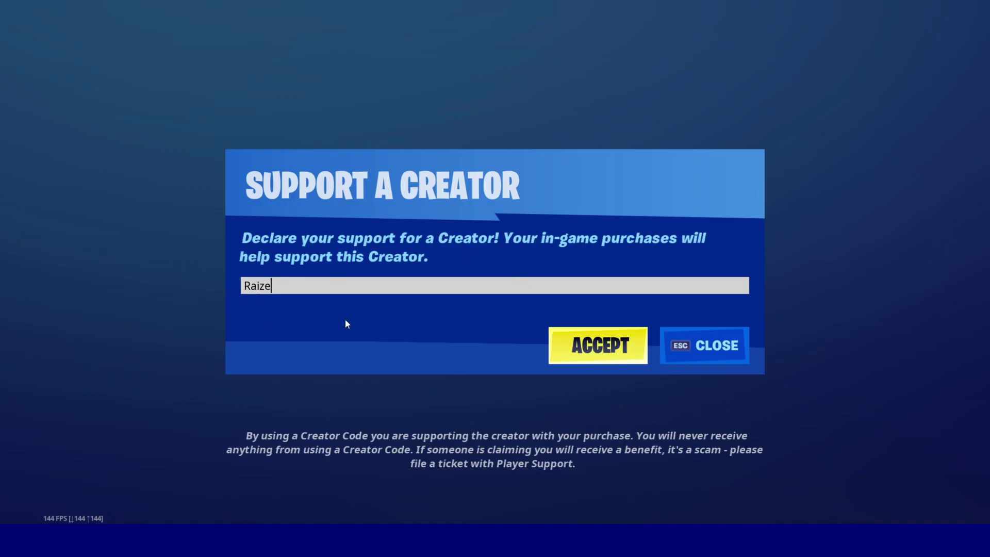
left_click(570, 339)
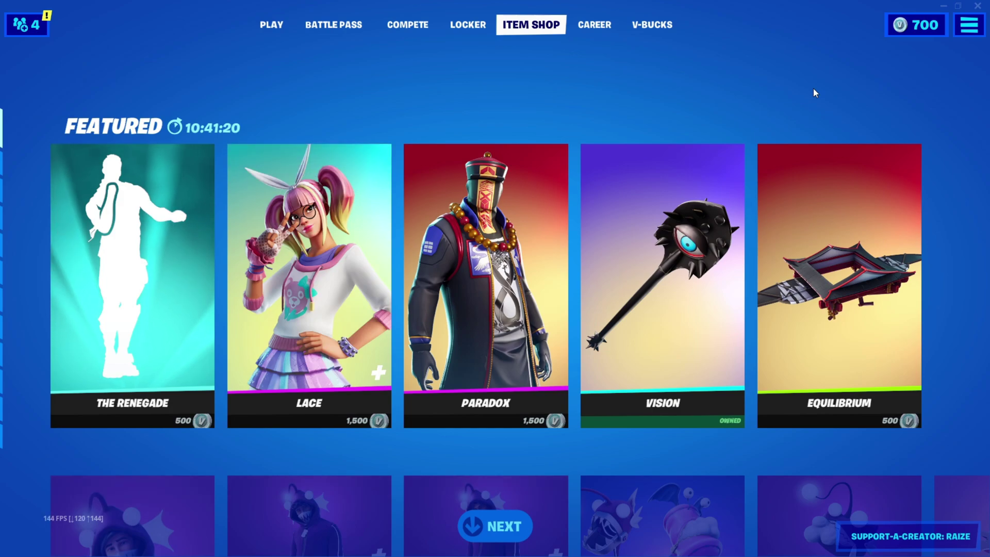
Open Fortnite's video settings and review the Graphics Quality and Advanced Graphics options.
left_click(969, 25)
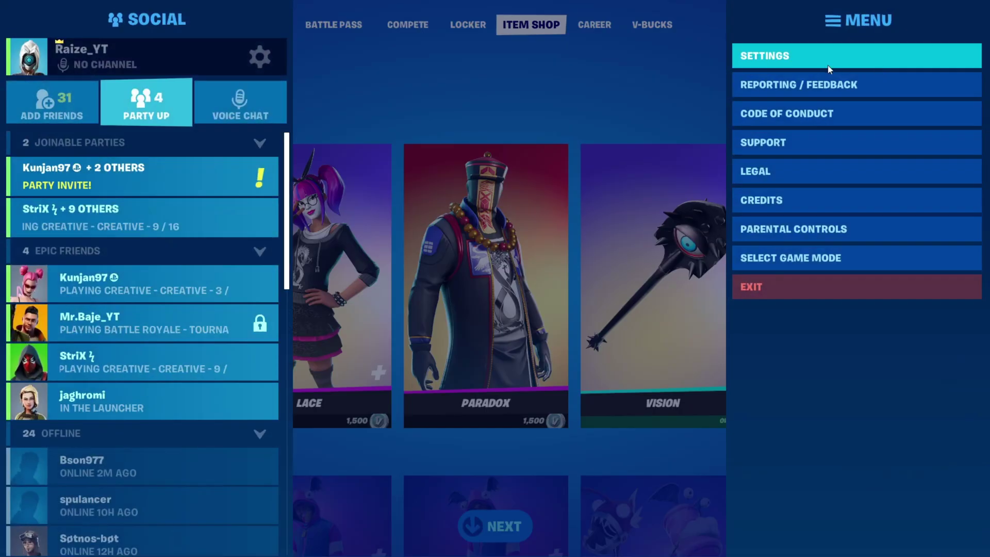
left_click(762, 55)
scroll(392, 165, "down", 3)
scroll(339, 127, "down", 2)
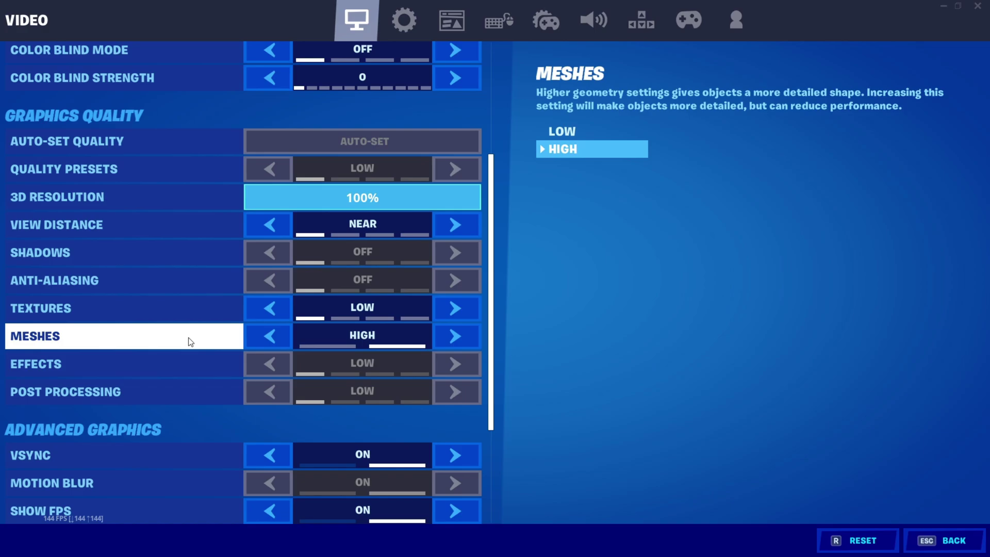
scroll(191, 342, "up", 2)
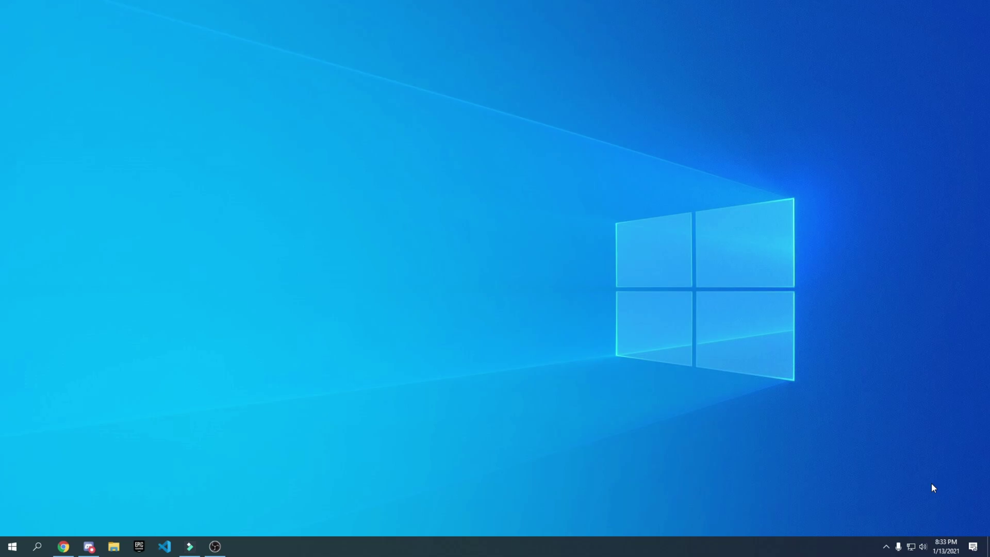
Switch to GeForce Experience and check for graphics driver updates.
left_click(37, 546)
type("gefor")
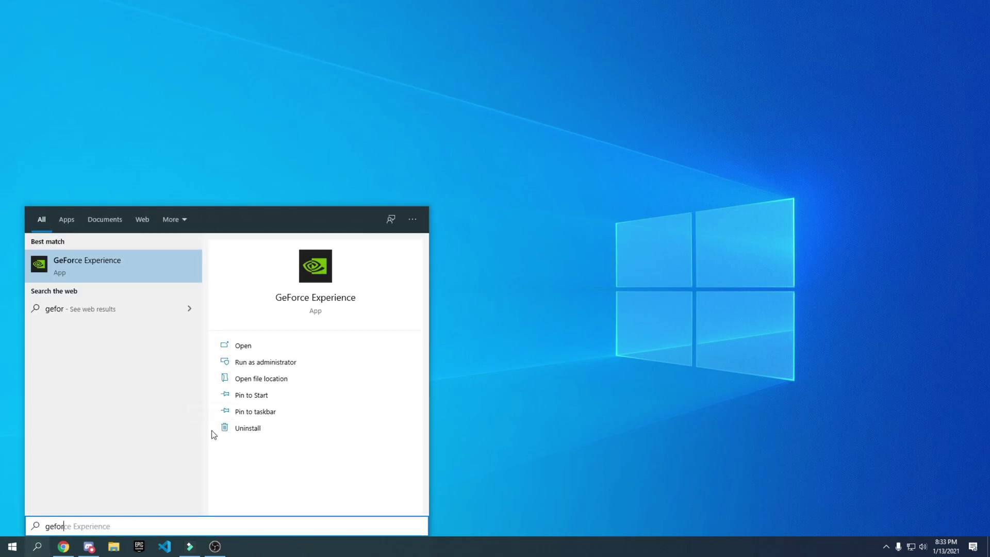
key("Return")
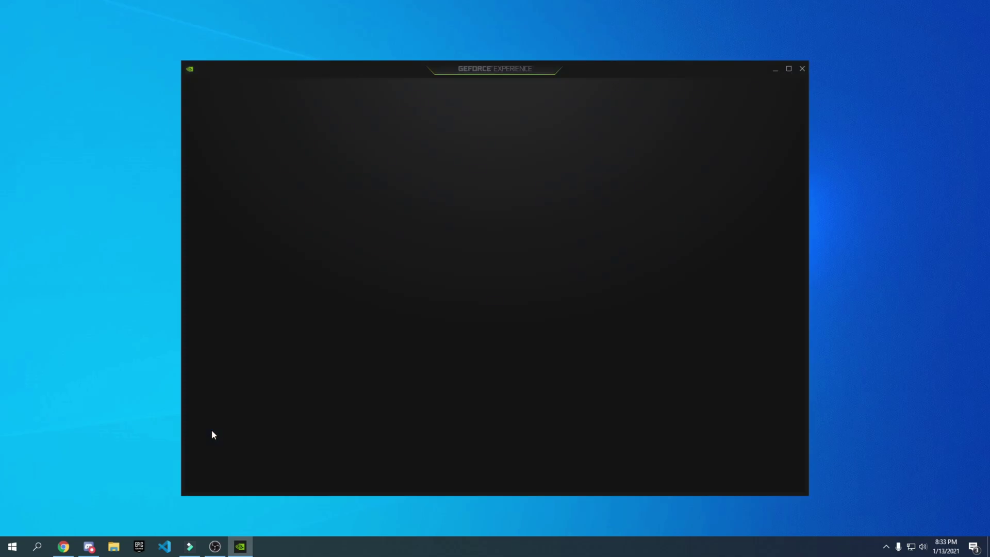
left_click_drag(430, 61, 420, 23)
left_click(265, 47)
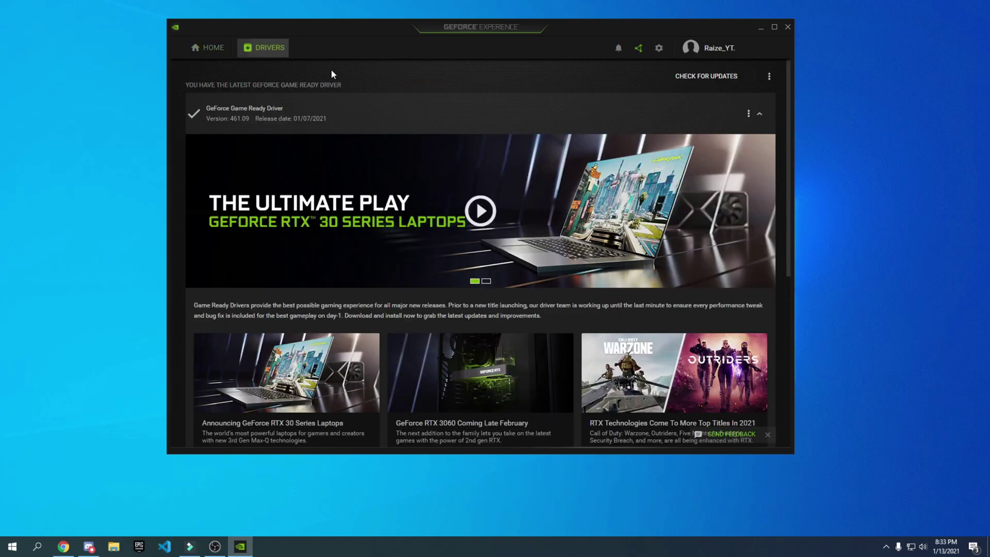
left_click(686, 81)
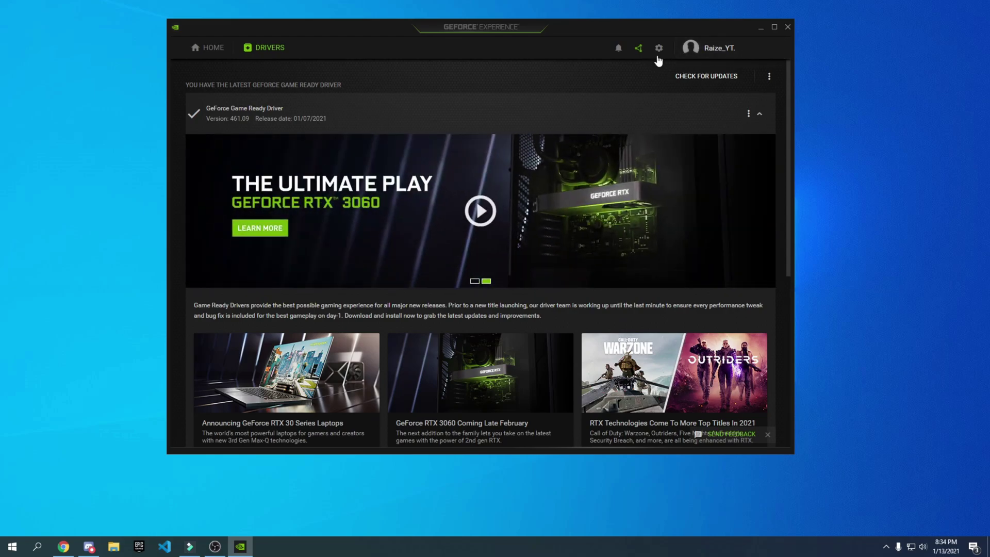
Open the GeForce Experience settings.
left_click(657, 56)
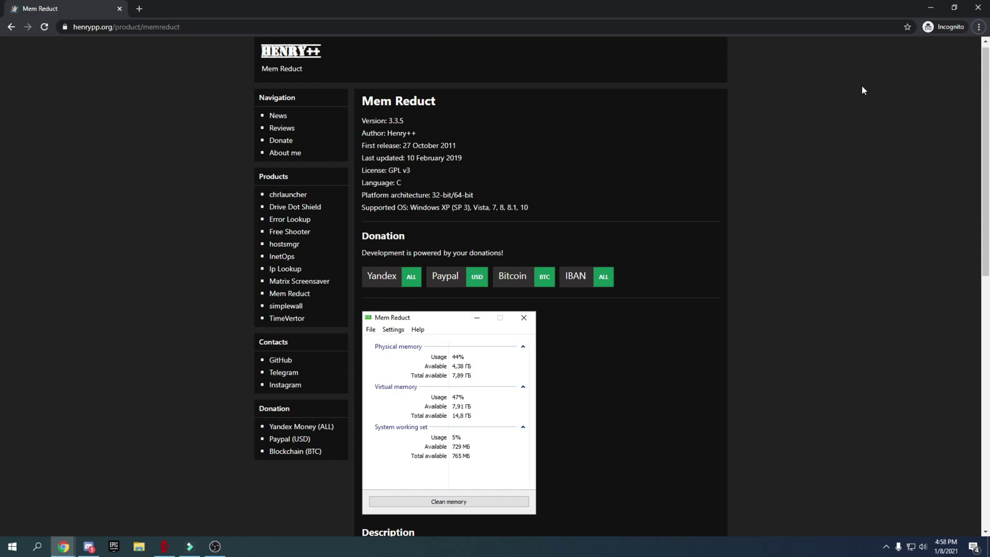
Download memreduct-3.3.5-setup.exe from the Mem Reduct product page and launch the installer.
scroll(635, 181, "down", 4)
scroll(666, 220, "down", 5)
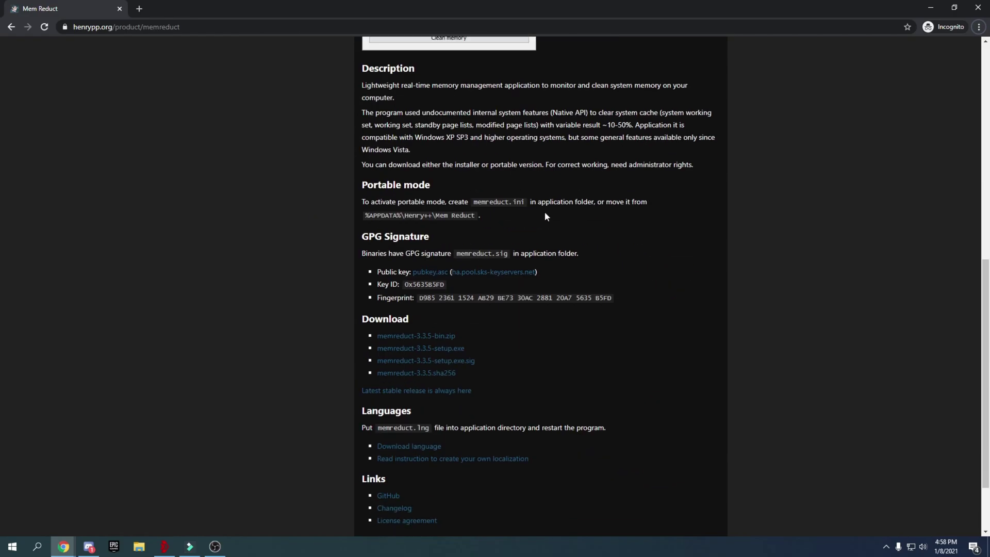
left_click(443, 348)
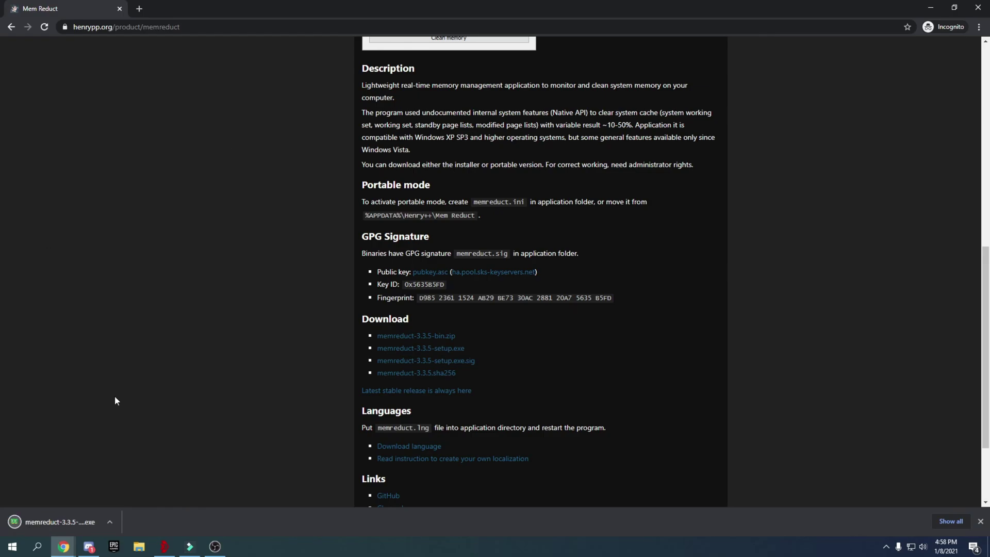
left_click(35, 519)
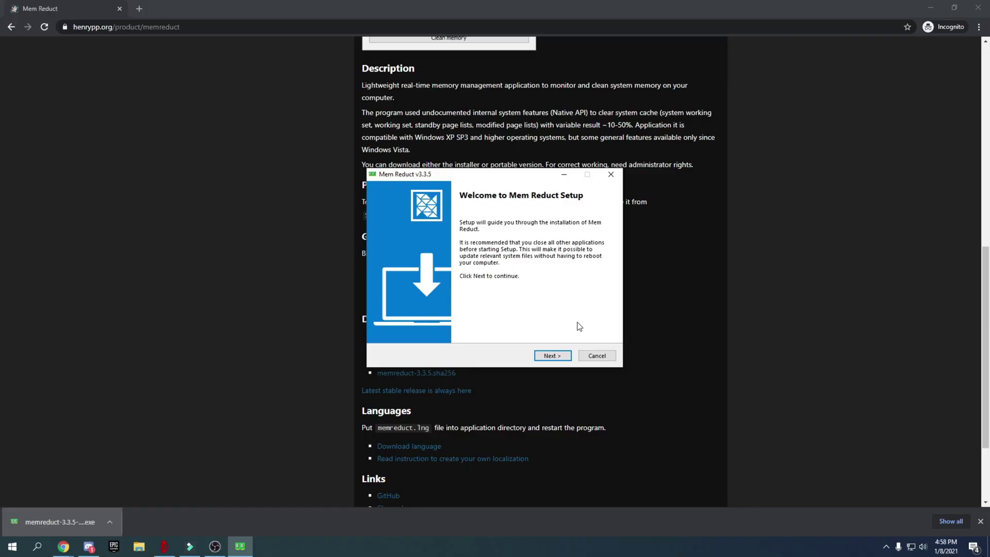
Install Mem Reduct in C:\Program Files\Mem Reduct and finish setup with Run Mem Reduct enabled.
left_click(552, 355)
left_click(550, 355)
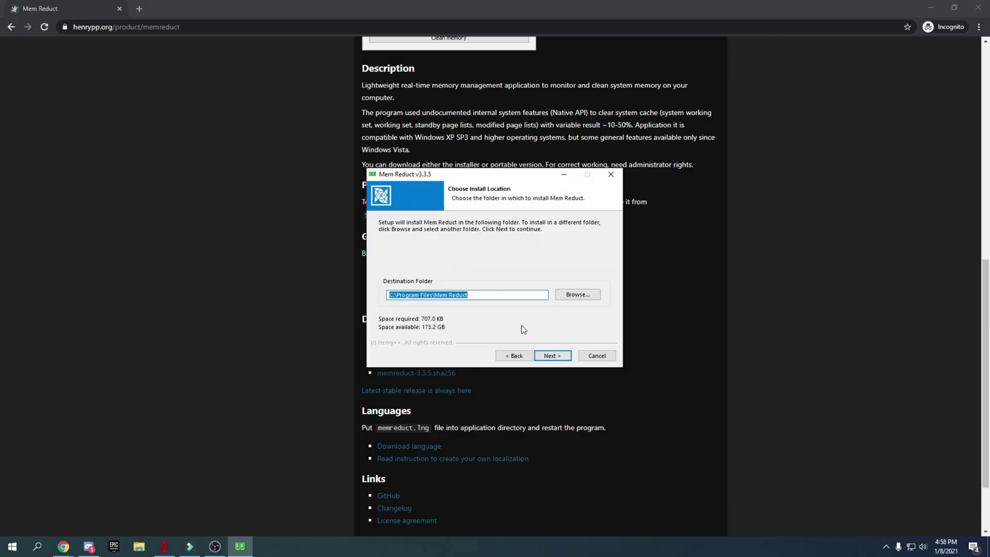
left_click(550, 355)
left_click(553, 355)
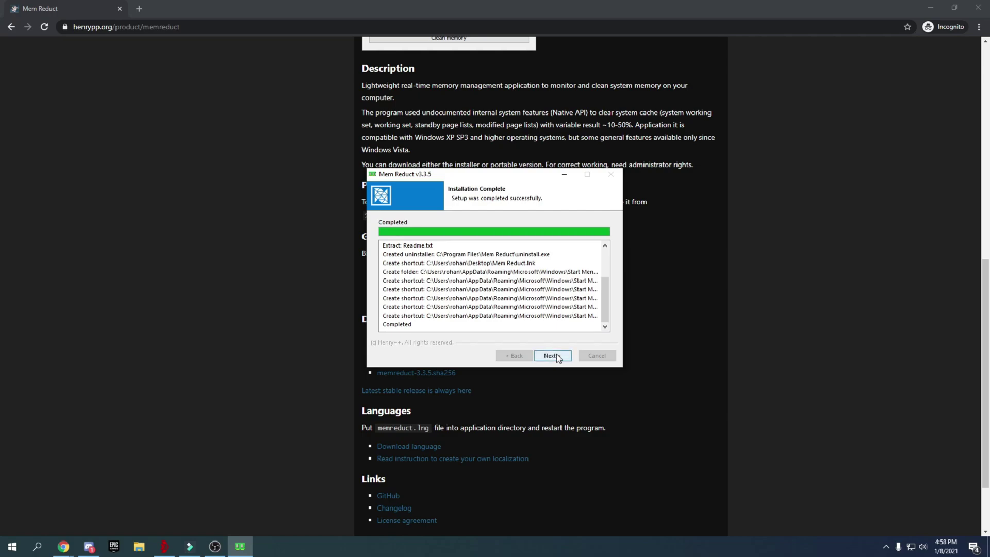
left_click(551, 359)
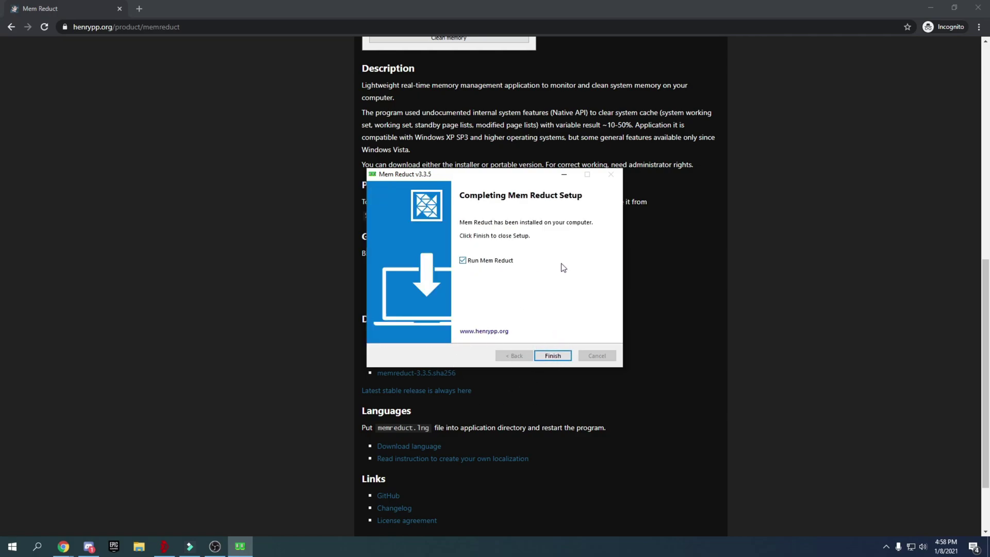
left_click(552, 356)
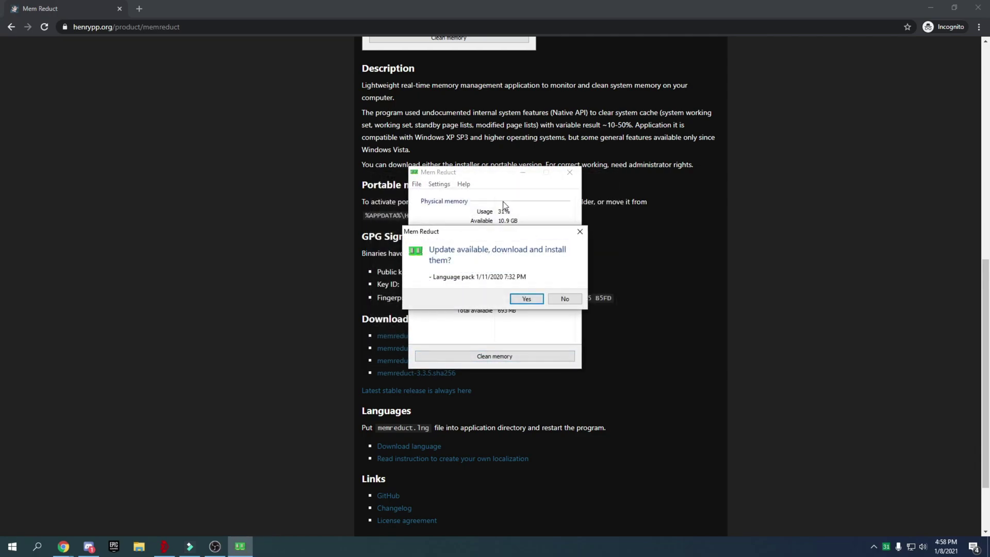
Decline the language pack update in Mem Reduct and clean the memory.
left_click_drag(469, 233, 446, 242)
left_click(534, 311)
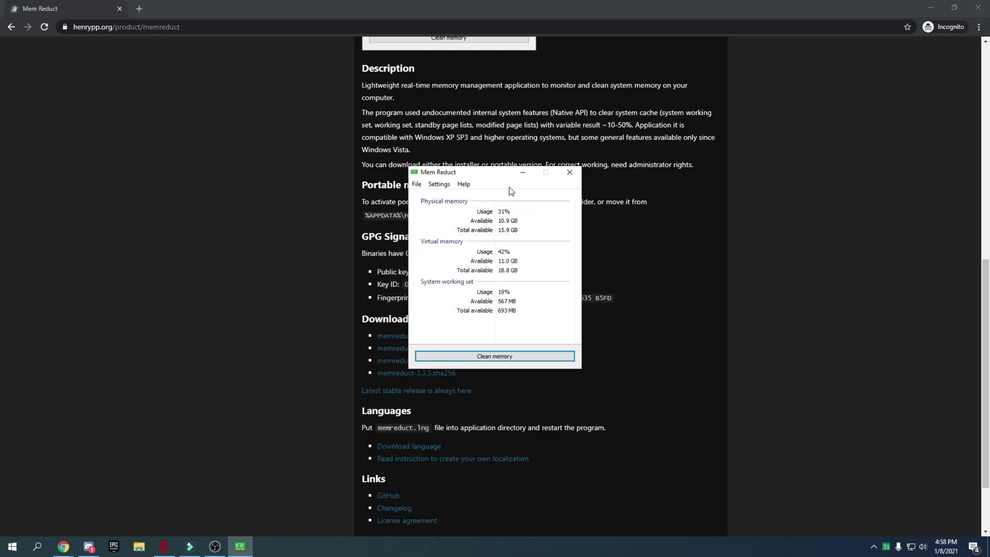
left_click_drag(493, 172, 480, 133)
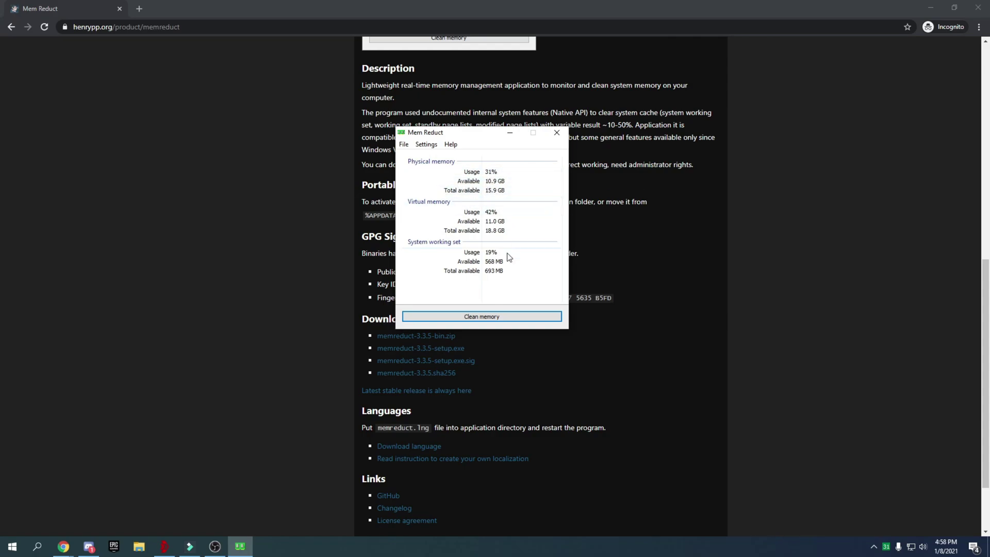
left_click(475, 316)
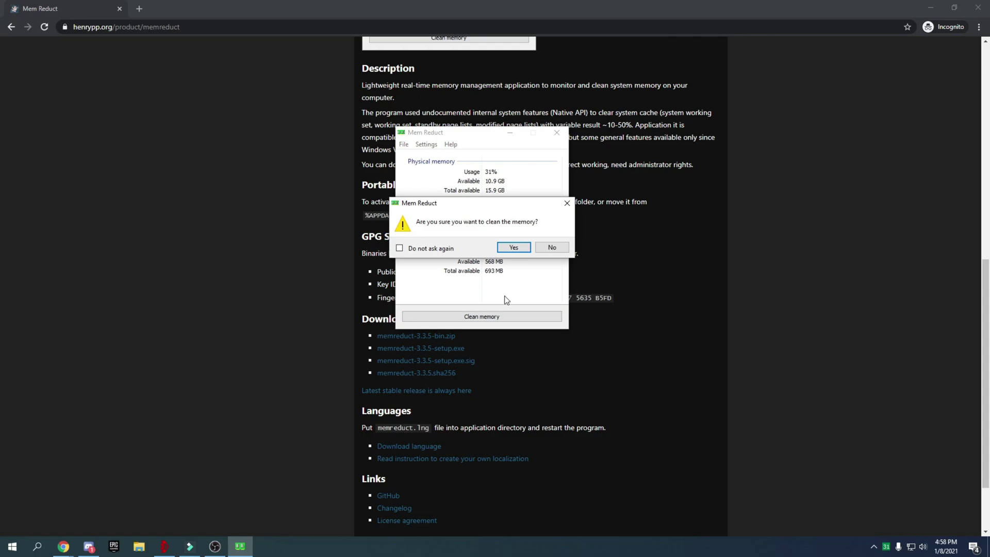
left_click(510, 247)
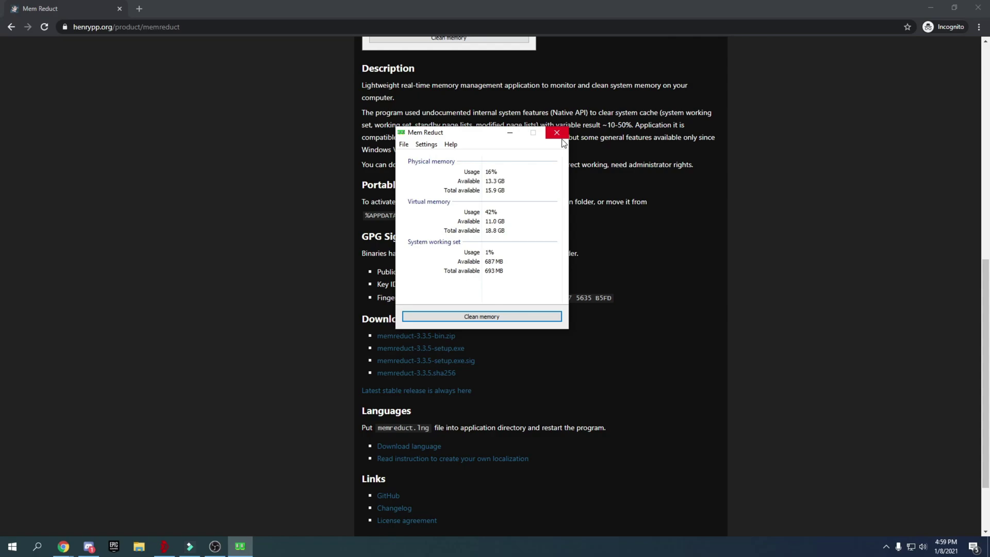
Move the Mem Reduct window aside and clean the memory a second time.
left_click_drag(436, 139, 341, 130)
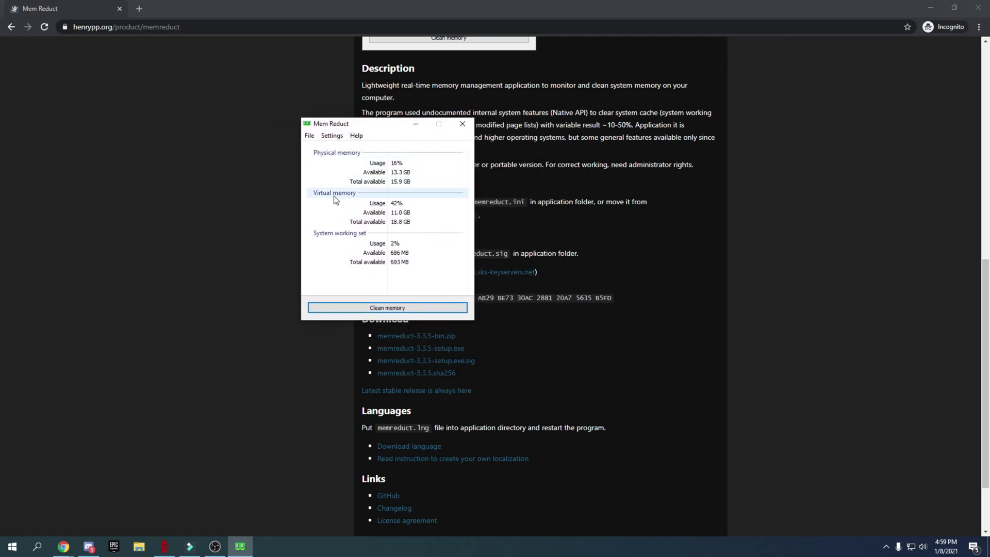
left_click(384, 307)
left_click(417, 237)
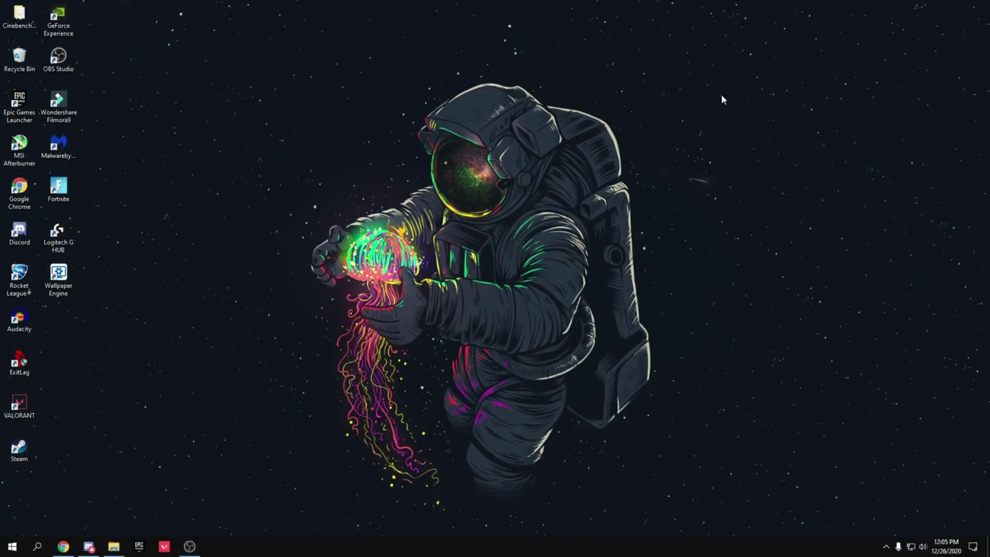
Open Fortnite's installation options from the Epic Games Launcher library, deselect High Resolution Textures and apply.
double_click(6, 116)
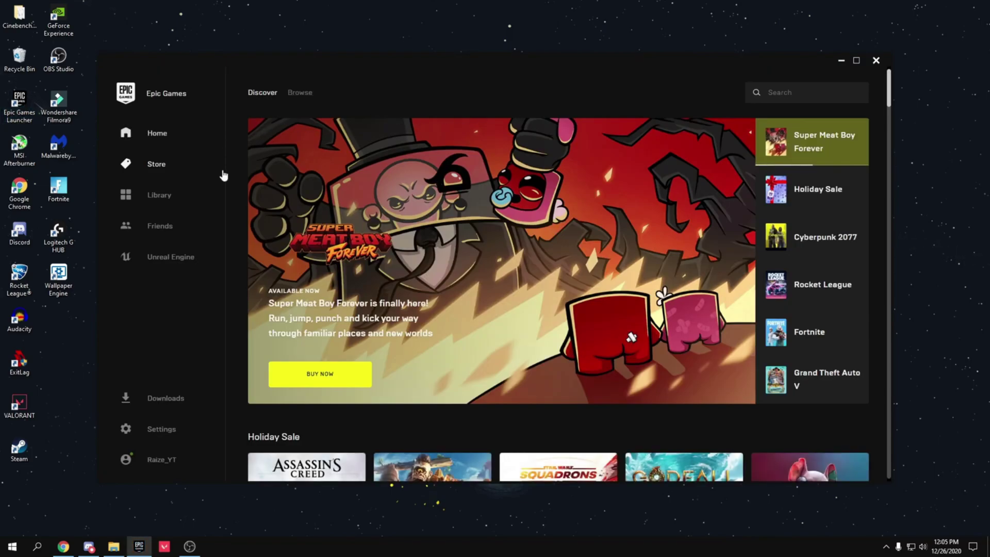
left_click(164, 195)
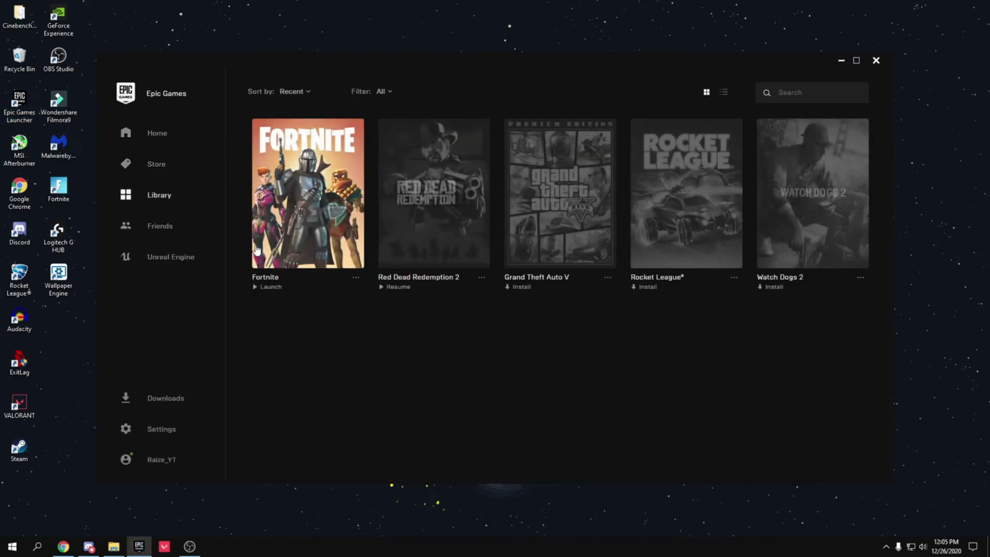
left_click(355, 281)
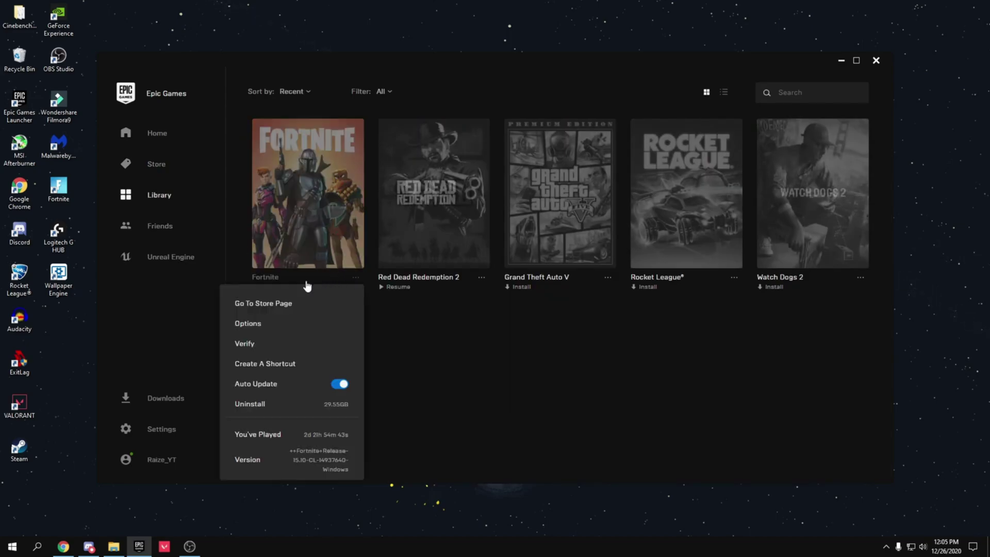
left_click(257, 324)
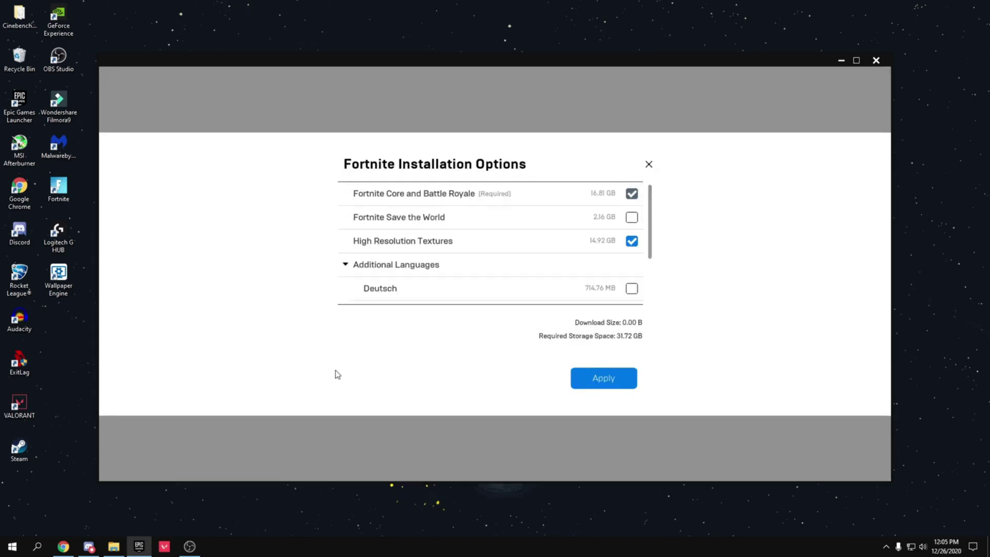
left_click(632, 241)
left_click(604, 373)
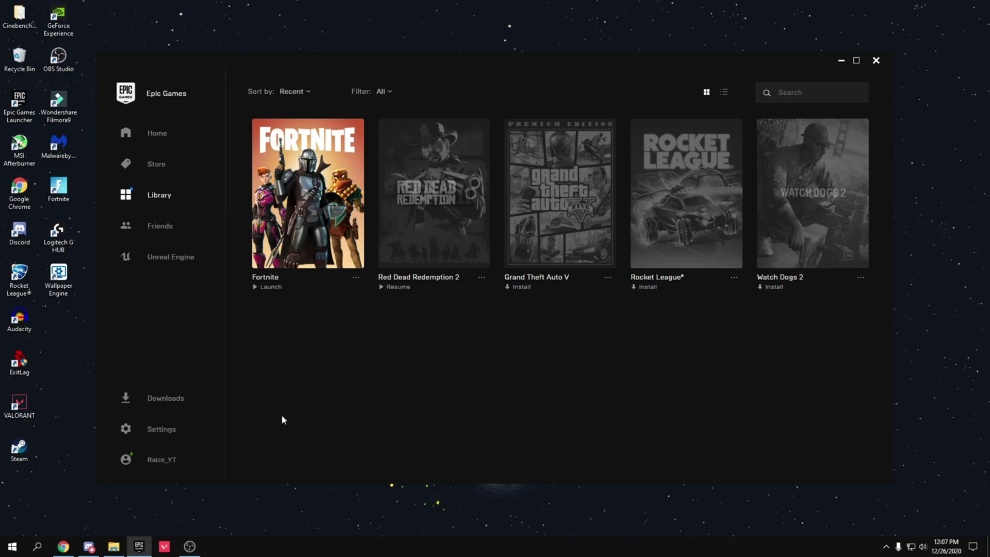
Enable Additional Command Line Arguments for Fortnite in the Epic Games Launcher settings.
left_click(161, 429)
scroll(348, 356, "down", 5)
scroll(348, 356, "down", 5)
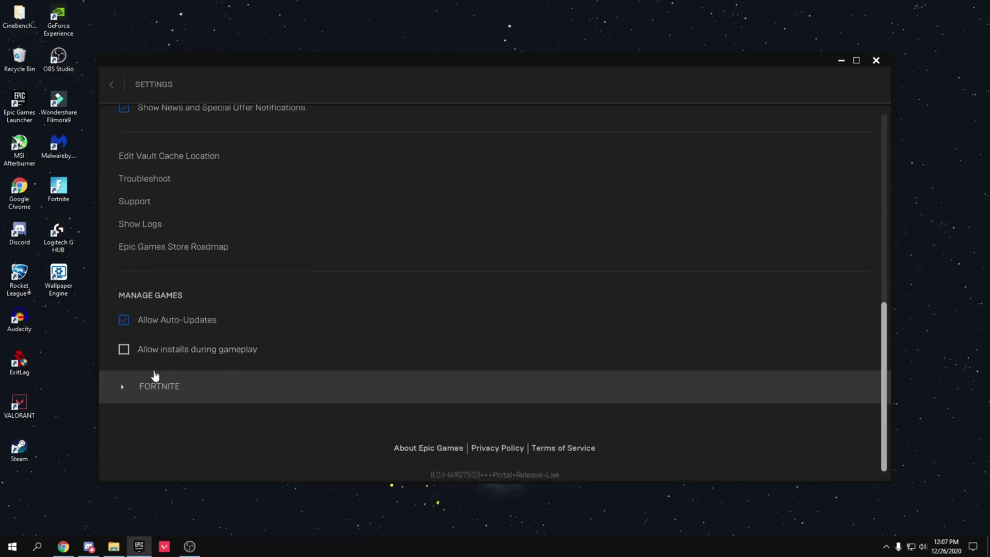
left_click(122, 389)
scroll(176, 381, "down", 1)
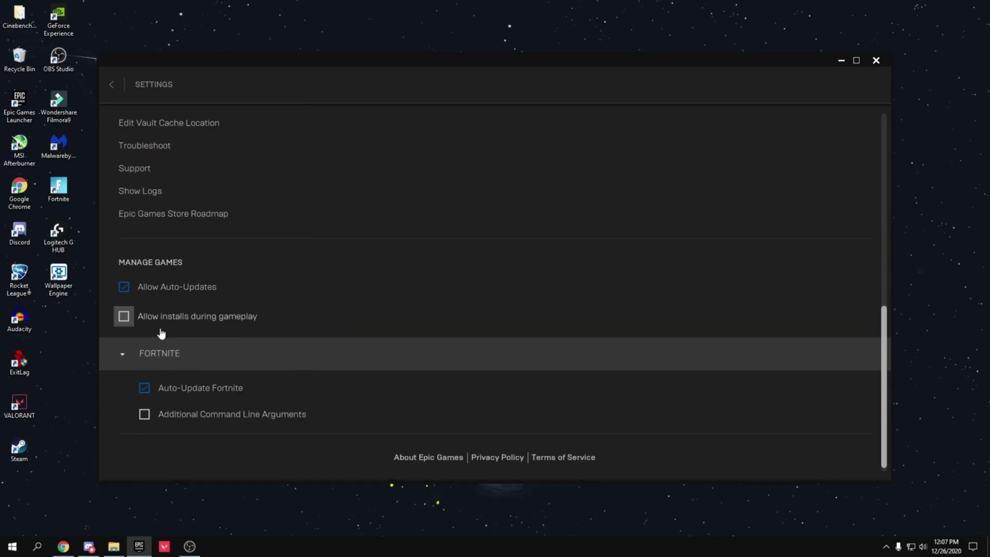
left_click(143, 415)
scroll(289, 424, "down", 2)
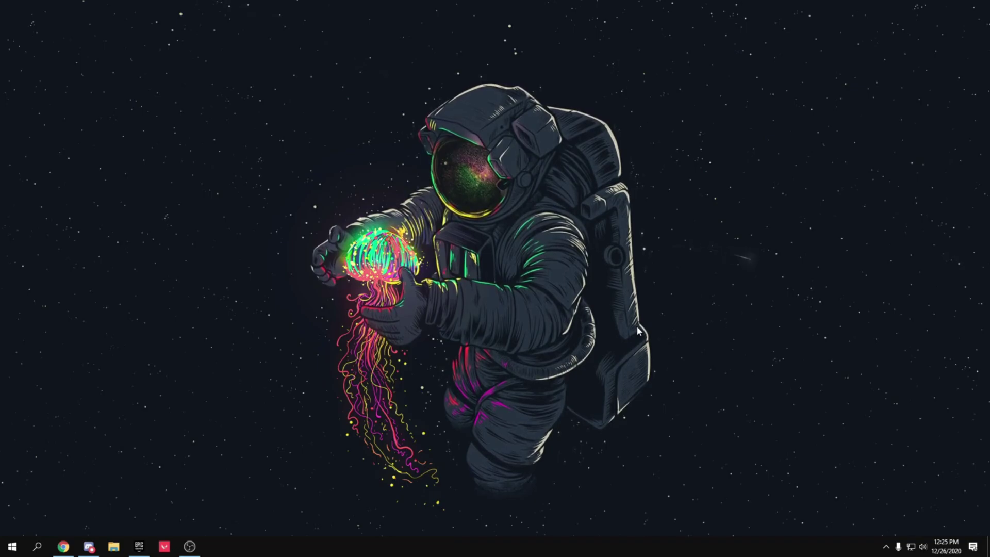
Search Windows for "graphi" and open Graphics settings.
key("super")
key("super")
key("super")
type("graphi")
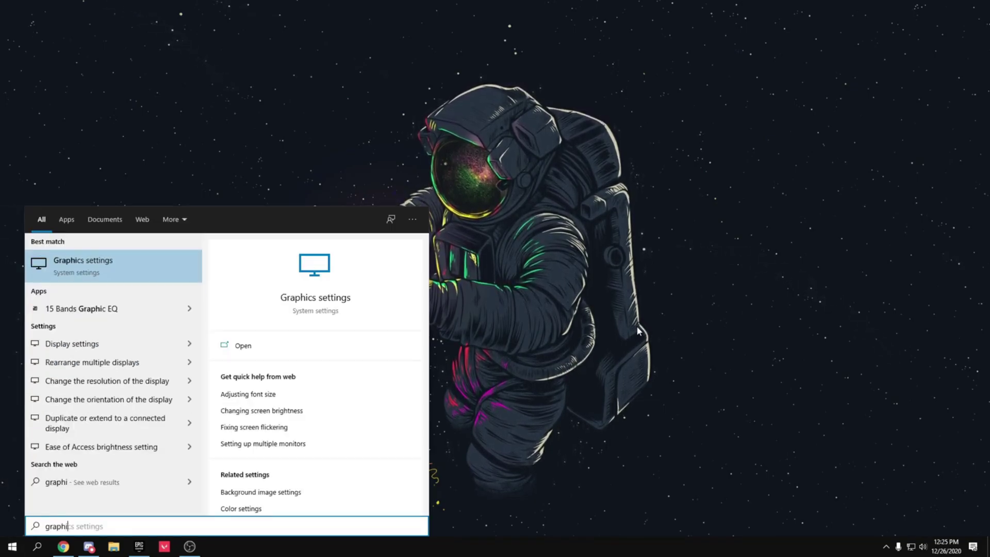
key("Return")
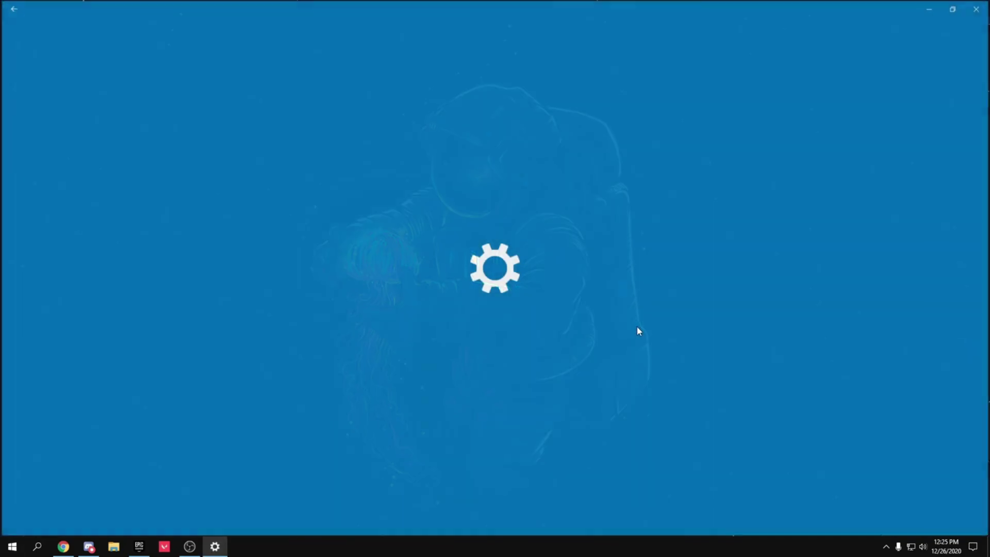
left_click(214, 204)
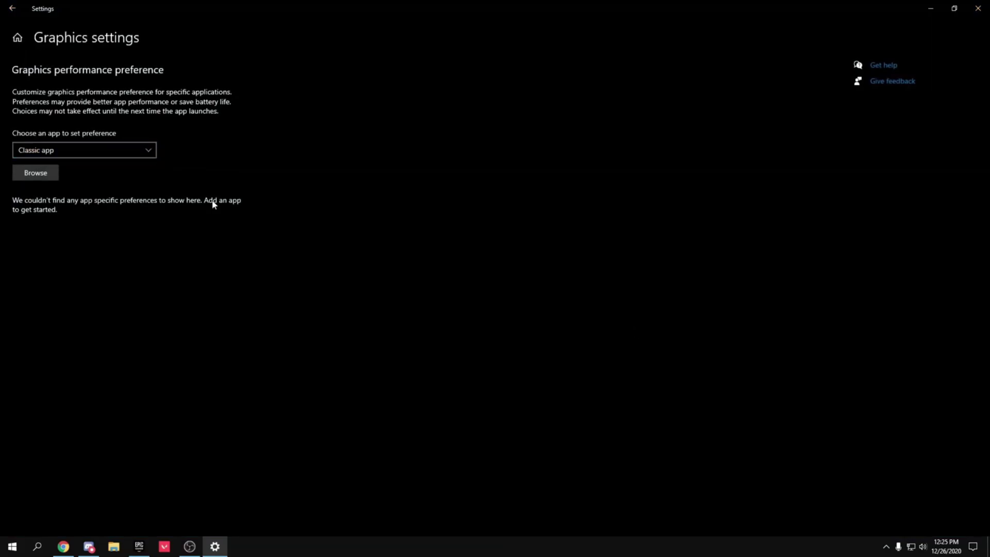
Add the classic app FortniteClient-Win64-Shipping from C:\Program Files\Epic Games\Fortnite\FortniteGame\Binaries\Win64 to the graphics performance preferences.
left_click(35, 171)
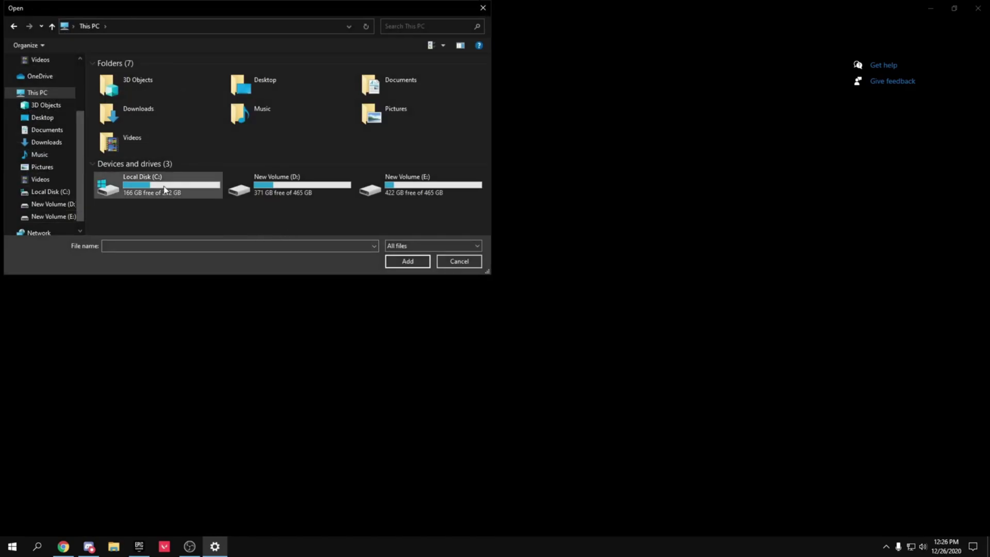
double_click(108, 187)
double_click(124, 121)
double_click(133, 87)
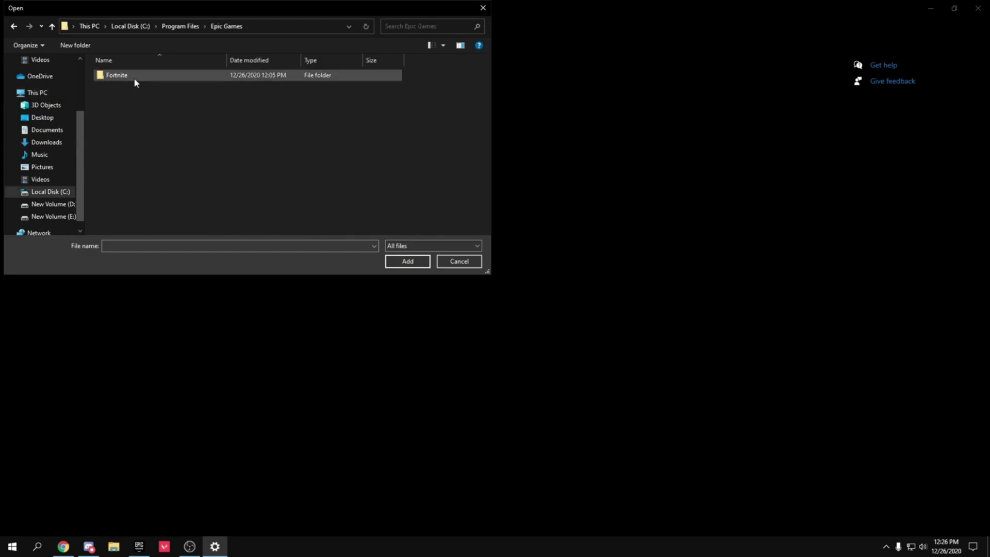
double_click(134, 75)
double_click(136, 97)
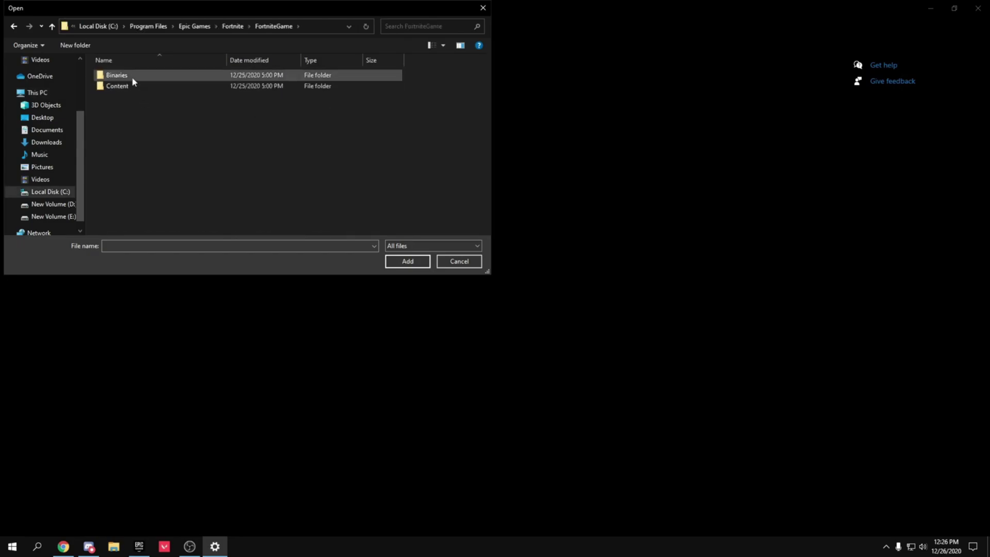
double_click(128, 76)
double_click(133, 86)
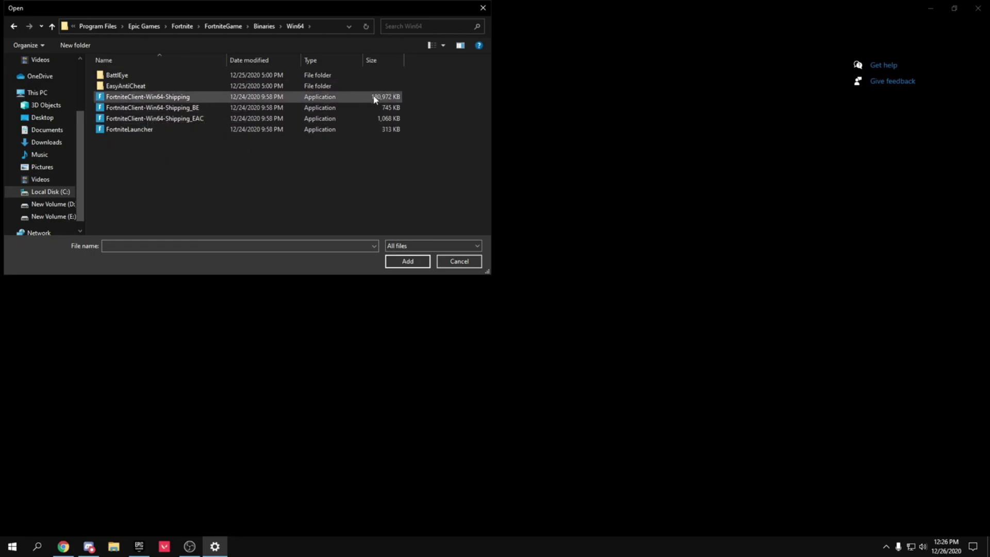
double_click(352, 100)
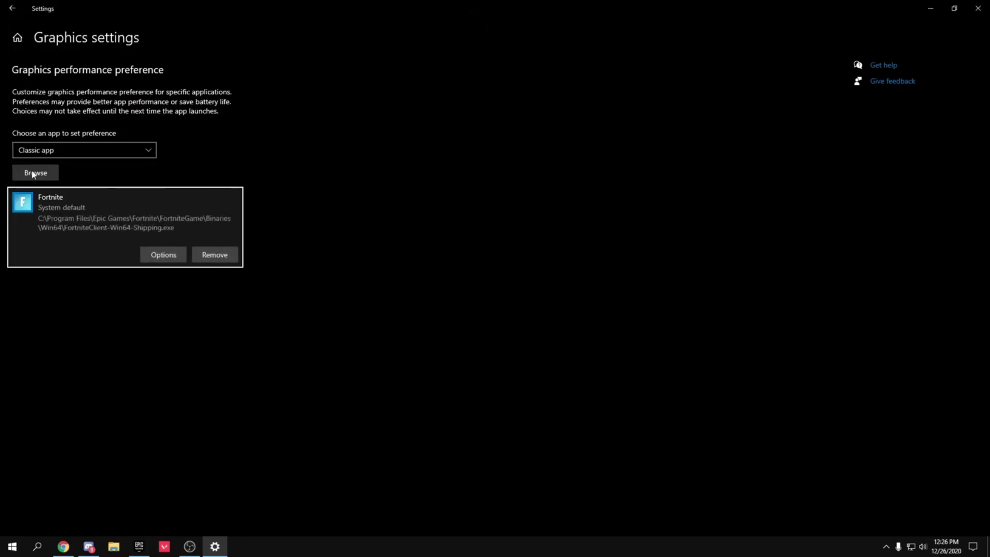
Set Fortnite's graphics preference to High performance and save it.
left_click(164, 255)
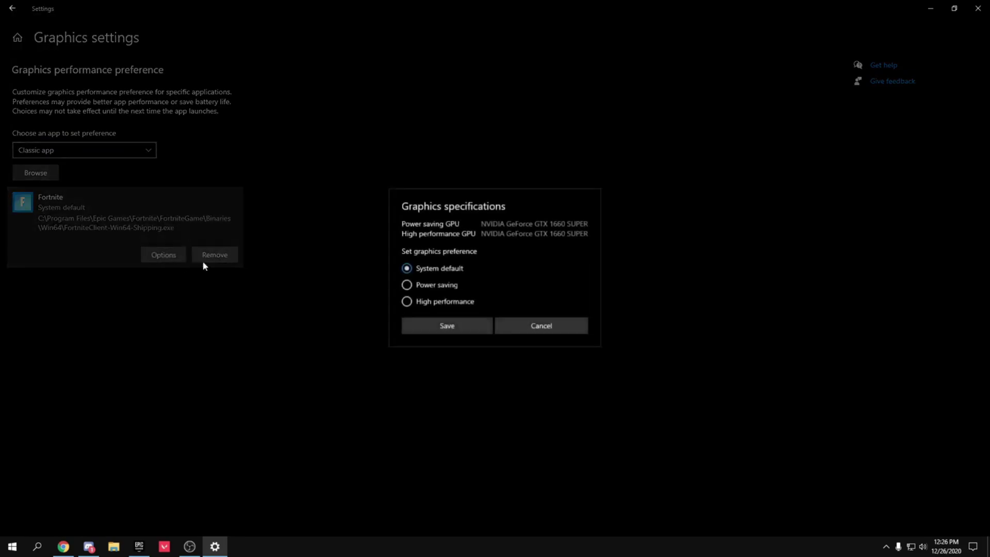
left_click(410, 301)
left_click(464, 329)
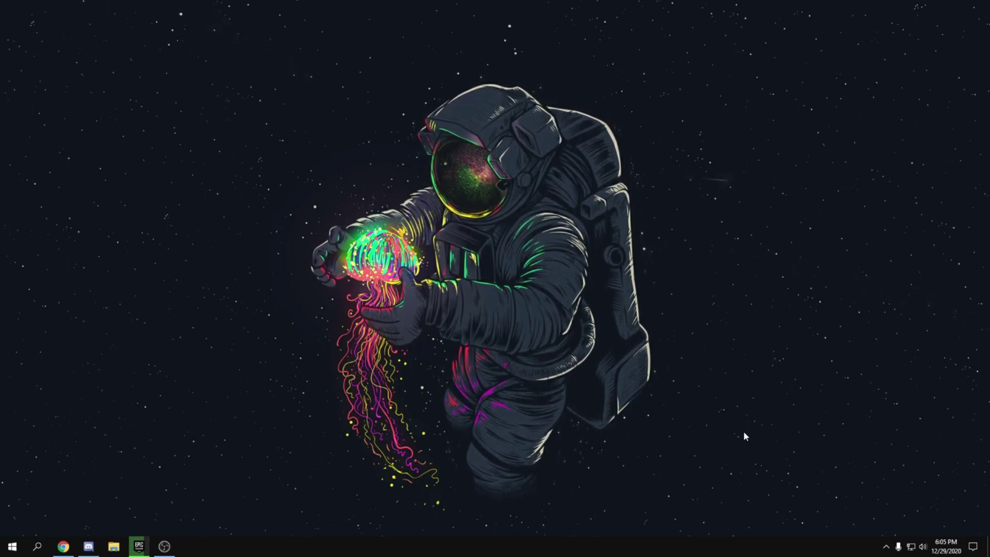
Open NVIDIA Control Panel and set Antialiasing - Gamma correction to Off in the global 3D settings.
right_click(445, 125)
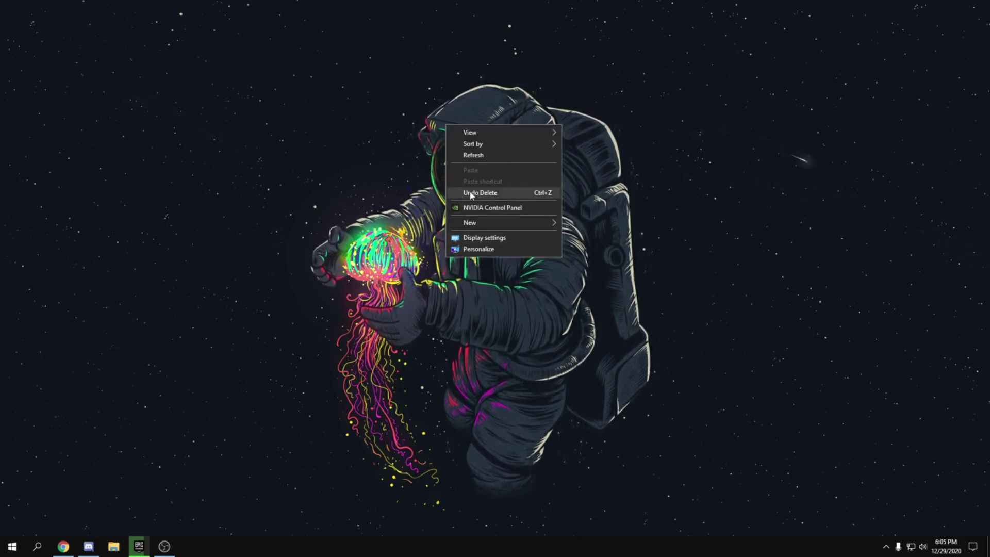
left_click(493, 207)
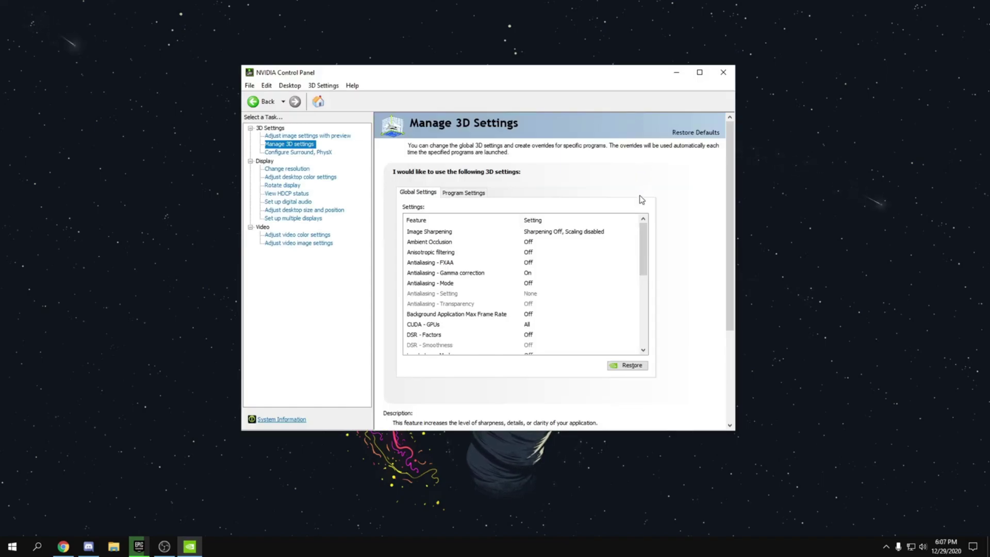
mouse_move(503, 243)
left_click(528, 272)
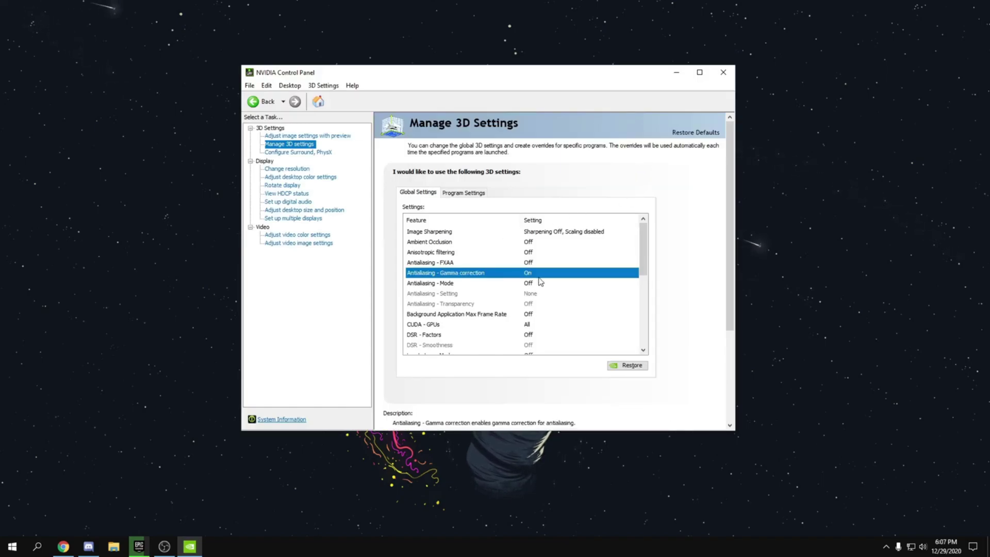
left_click(534, 273)
left_click(542, 291)
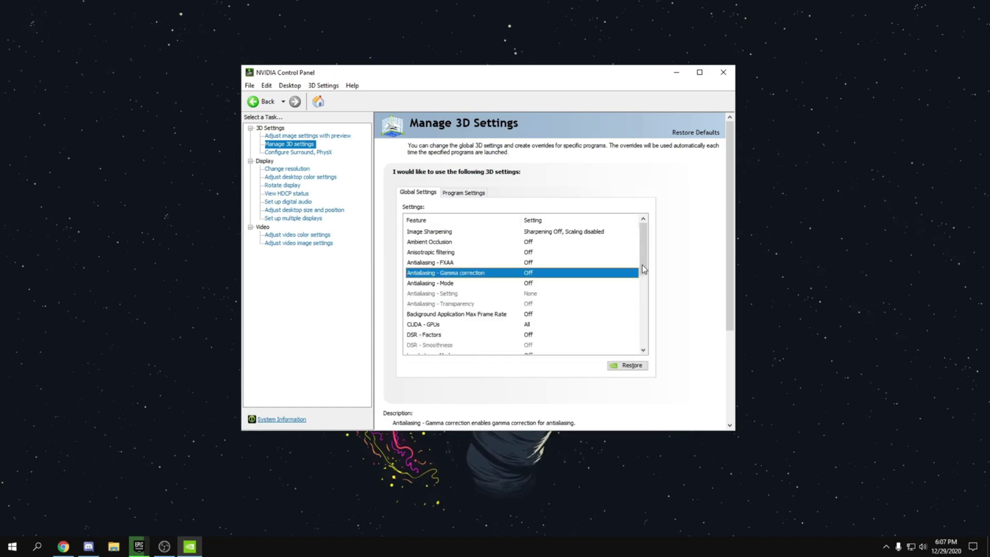
Set the OpenGL rendering GPU to GeForce GTX 1660 SUPER in the global 3D settings.
scroll(644, 273, "down", 3)
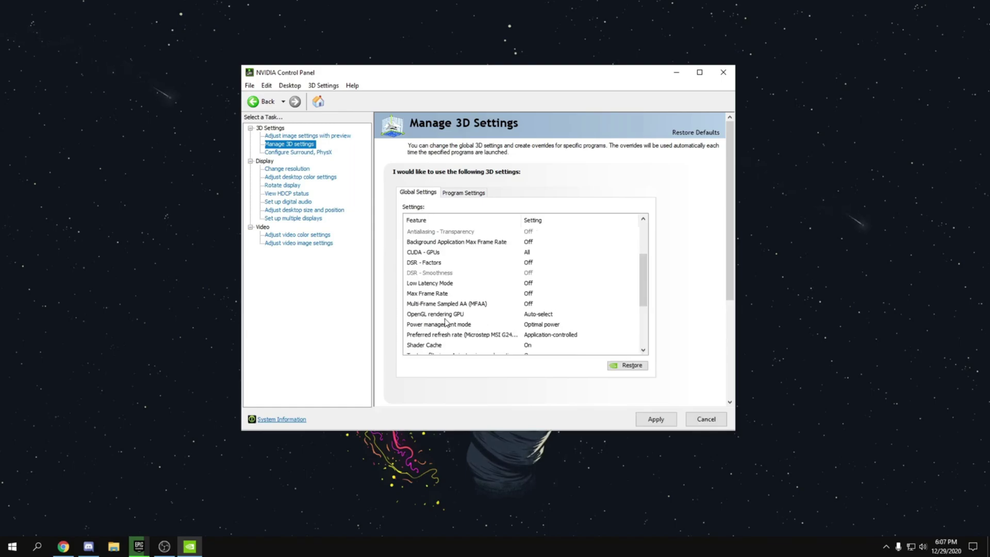
left_click(551, 315)
left_click(547, 317)
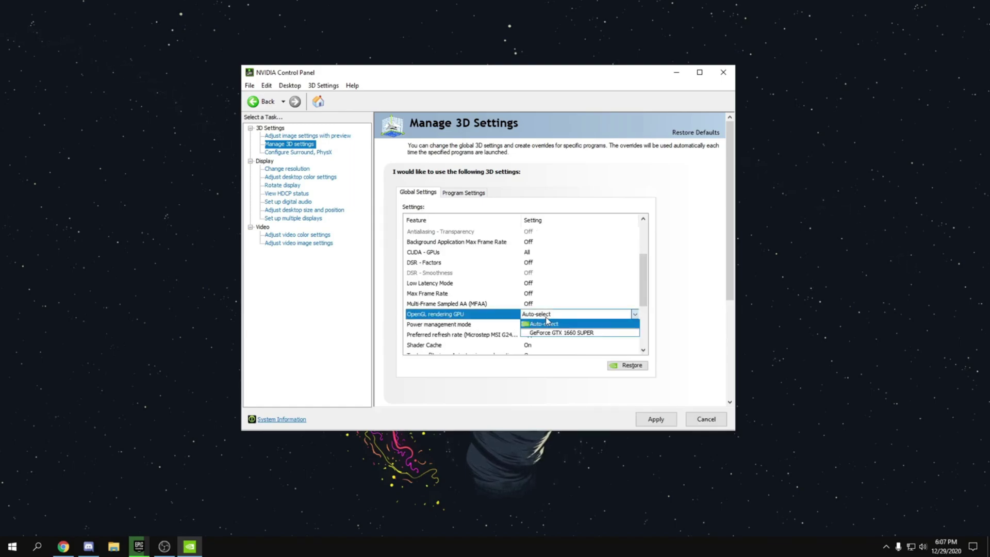
left_click(562, 331)
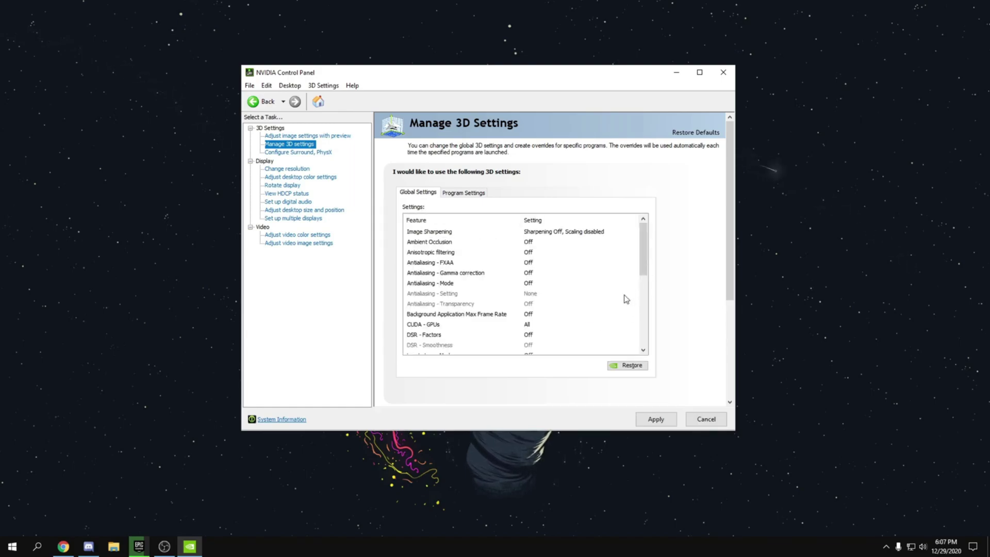
Set Power management mode to Prefer maximum performance in the global 3D settings.
scroll(637, 281, "down", 2)
left_click_drag(647, 261, 647, 293)
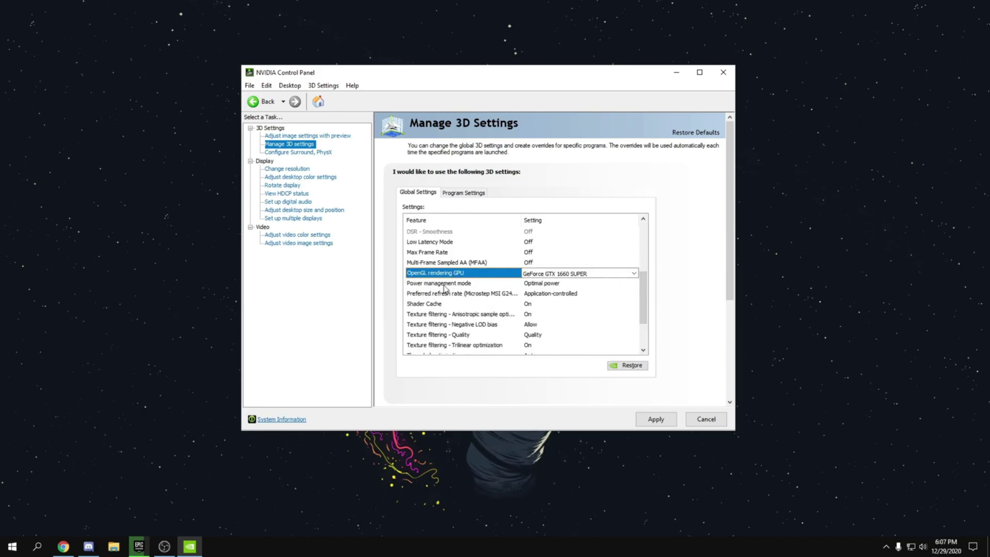
left_click(411, 285)
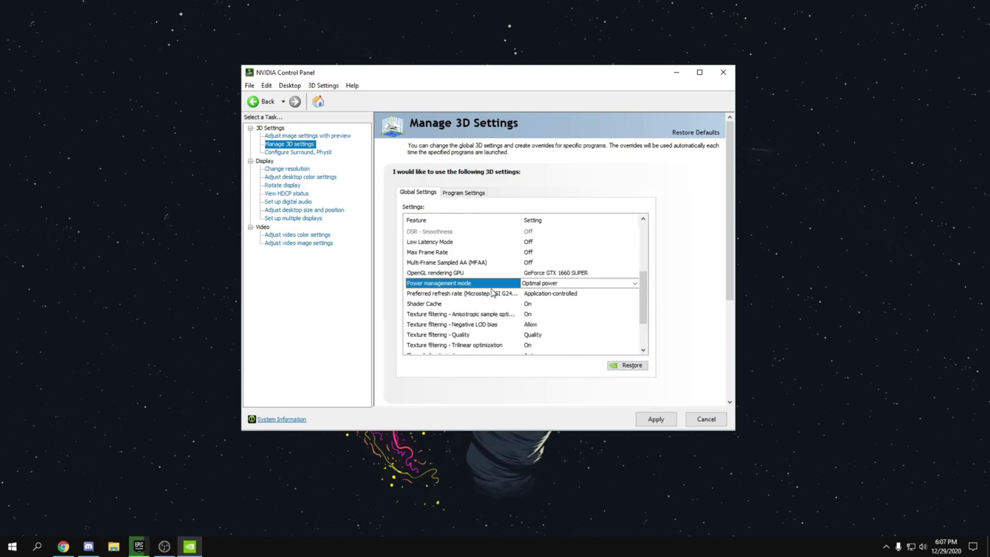
left_click(539, 283)
left_click(546, 284)
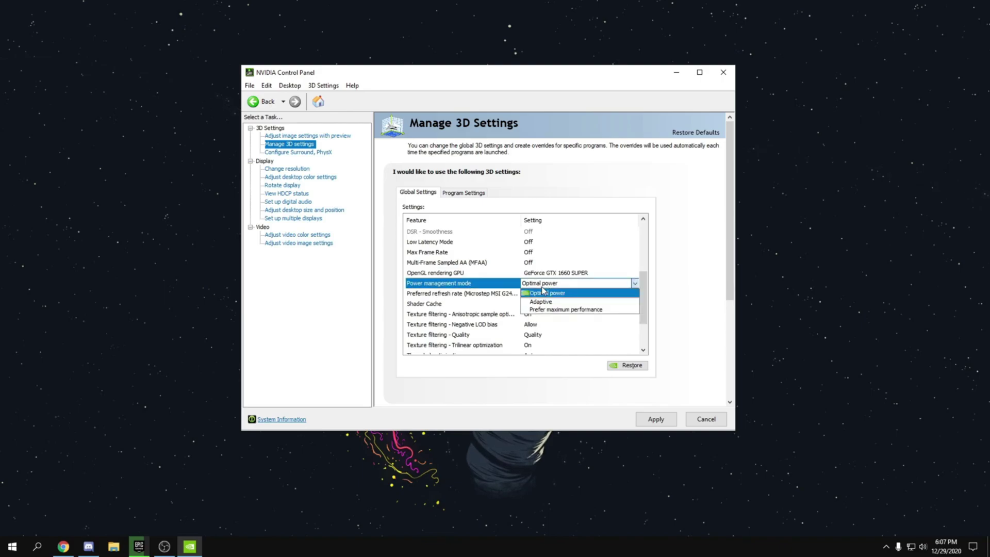
left_click(564, 309)
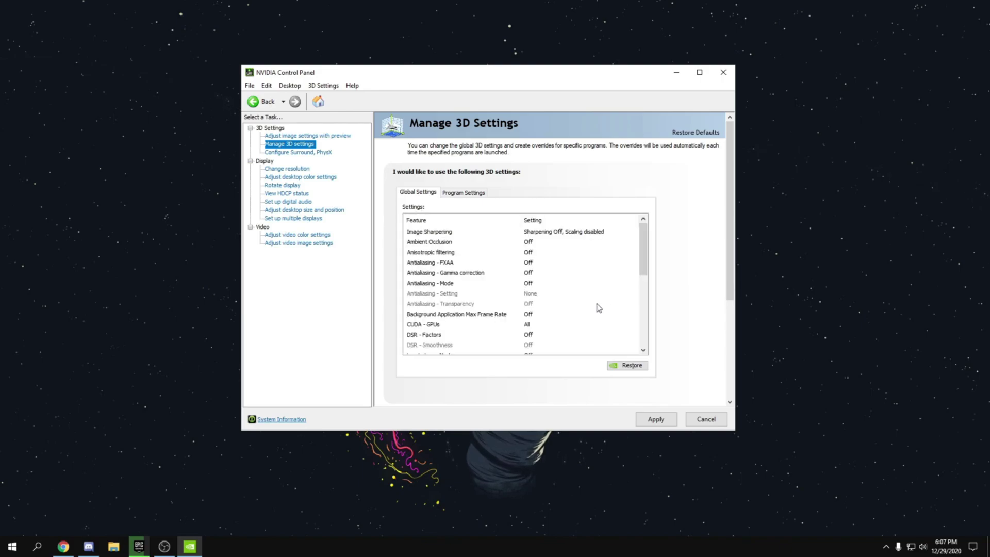
Set the monitor's Preferred refresh rate to Highest available in the global 3D settings.
scroll(624, 293, "down", 4)
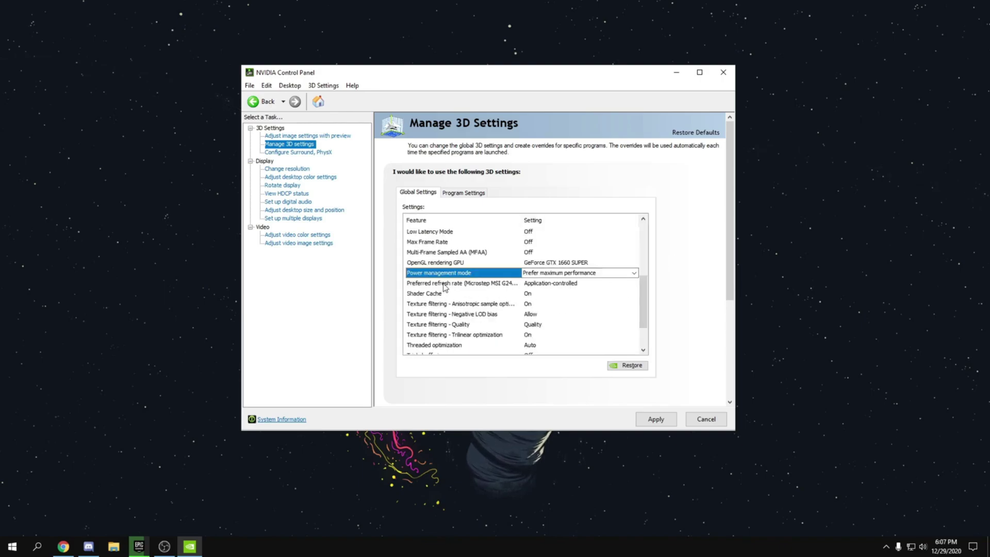
left_click(454, 284)
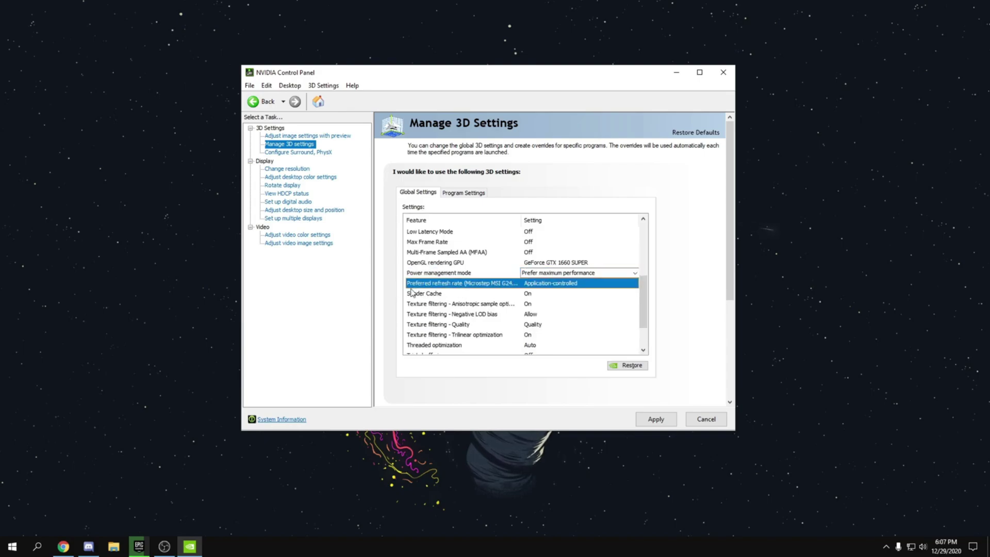
left_click(550, 284)
left_click(550, 292)
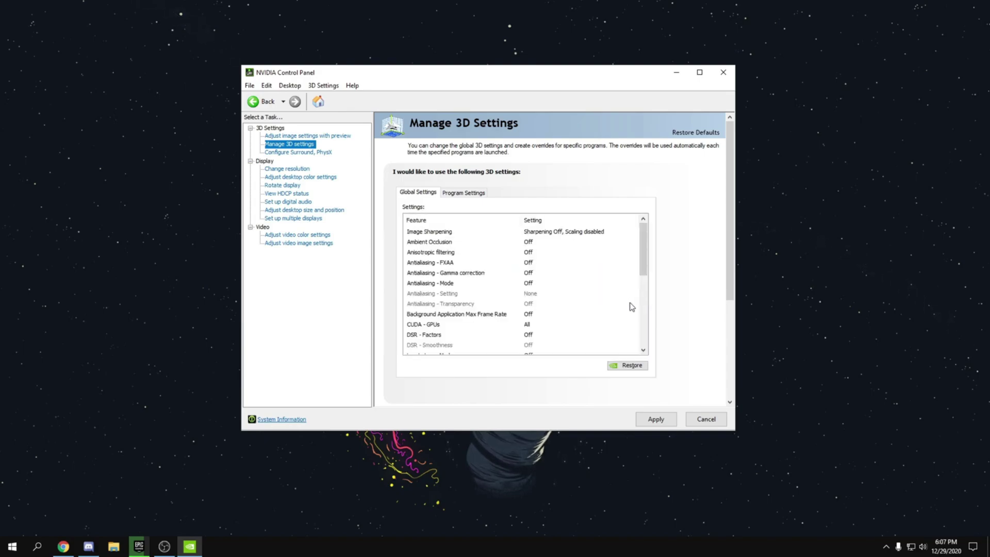
Set Texture filtering - Quality to High performance and apply the global 3D settings.
left_click_drag(643, 265, 541, 308)
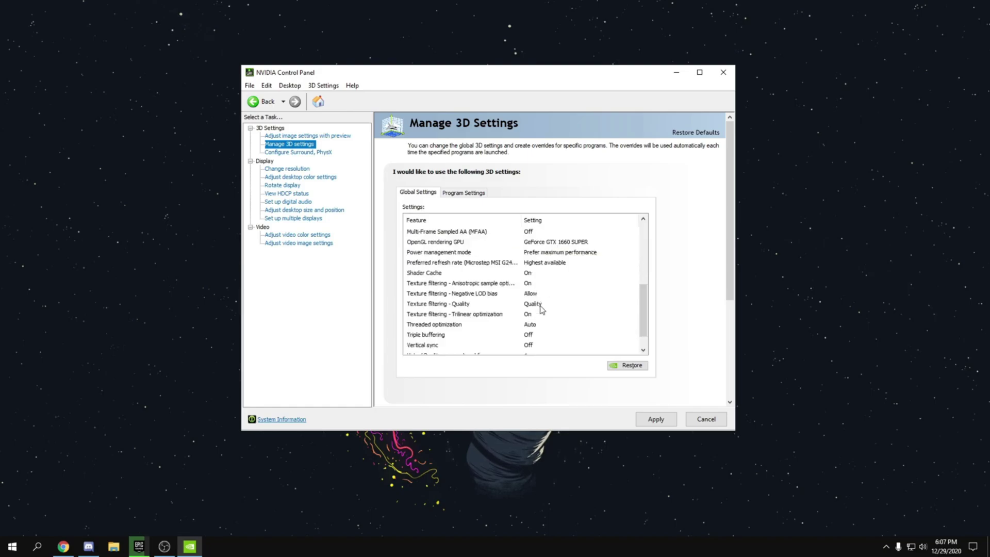
left_click(533, 308)
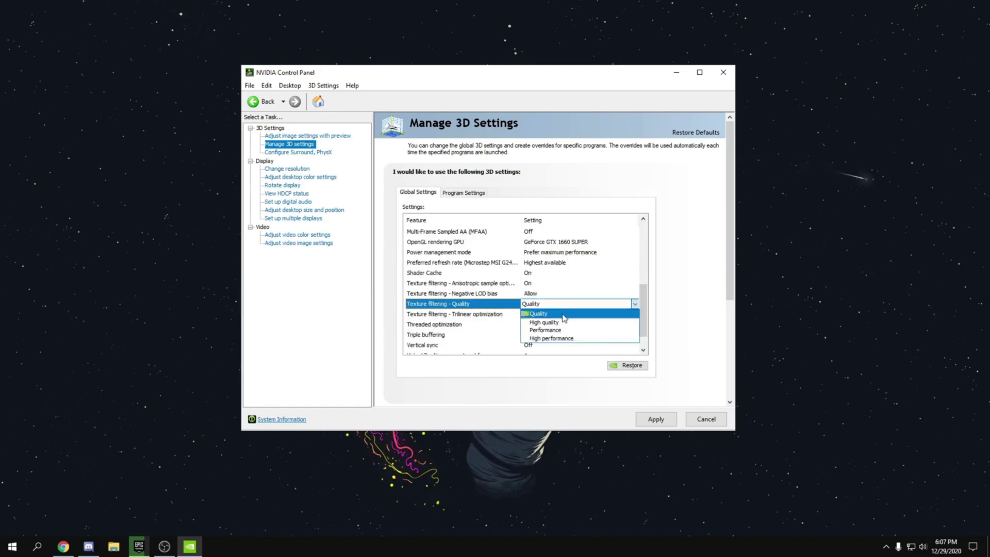
left_click(558, 338)
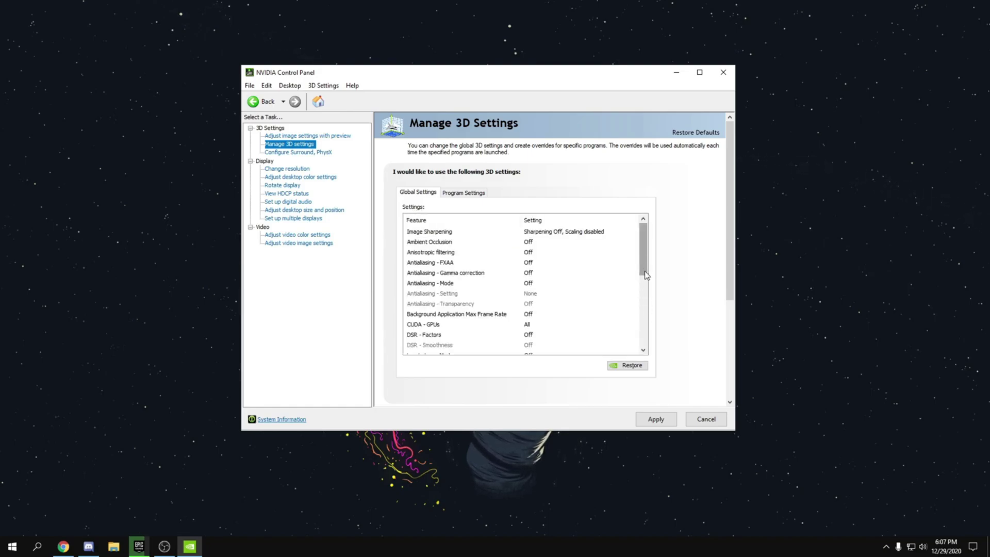
left_click_drag(643, 263, 613, 340)
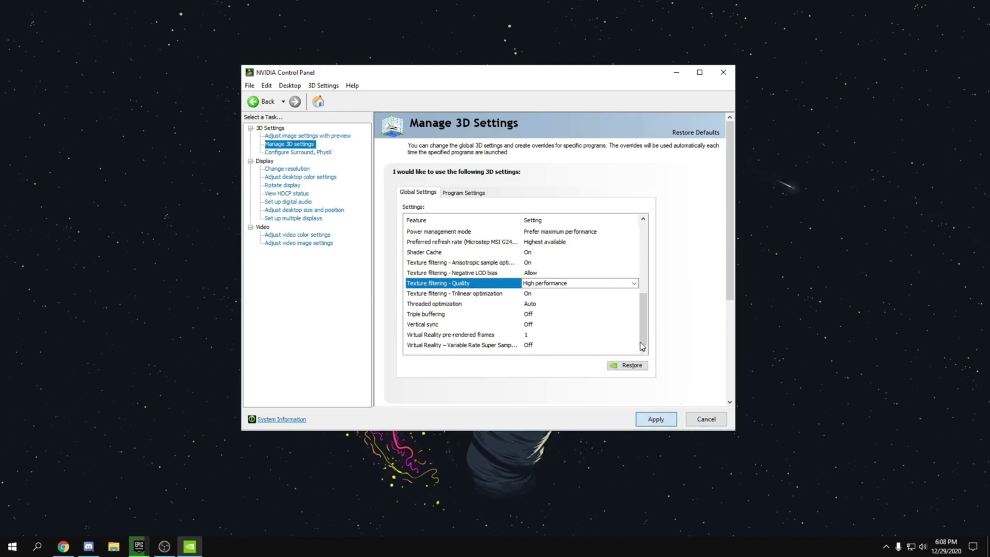
key("Return")
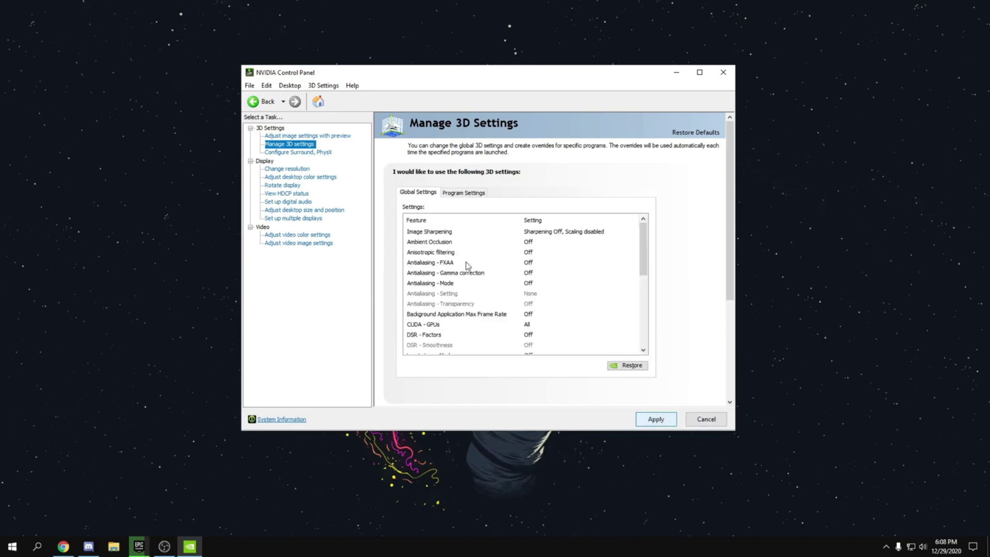
Try the image preference slider at Quality and Performance in Adjust Image Settings with Preview, and switch back to Use the advanced 3D image settings.
left_click(308, 135)
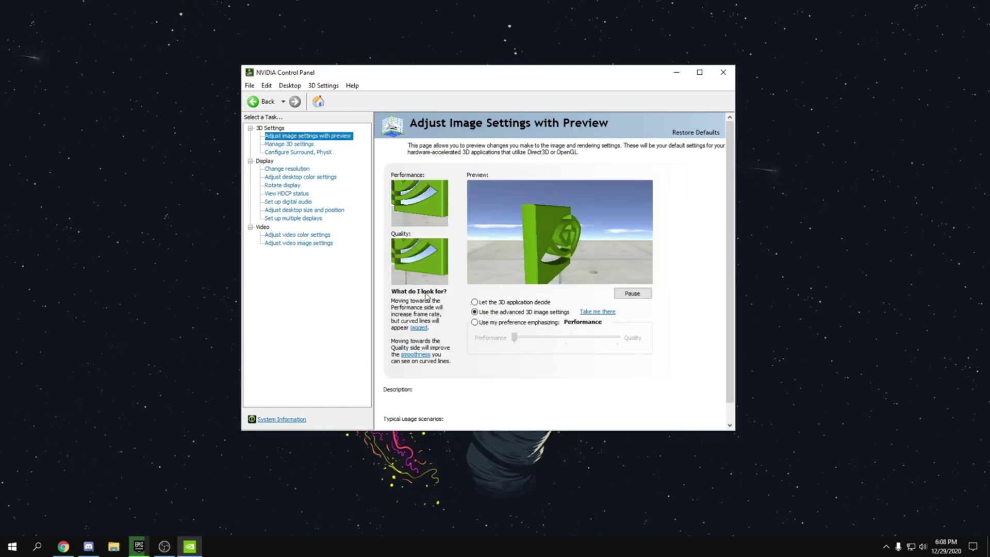
left_click(534, 324)
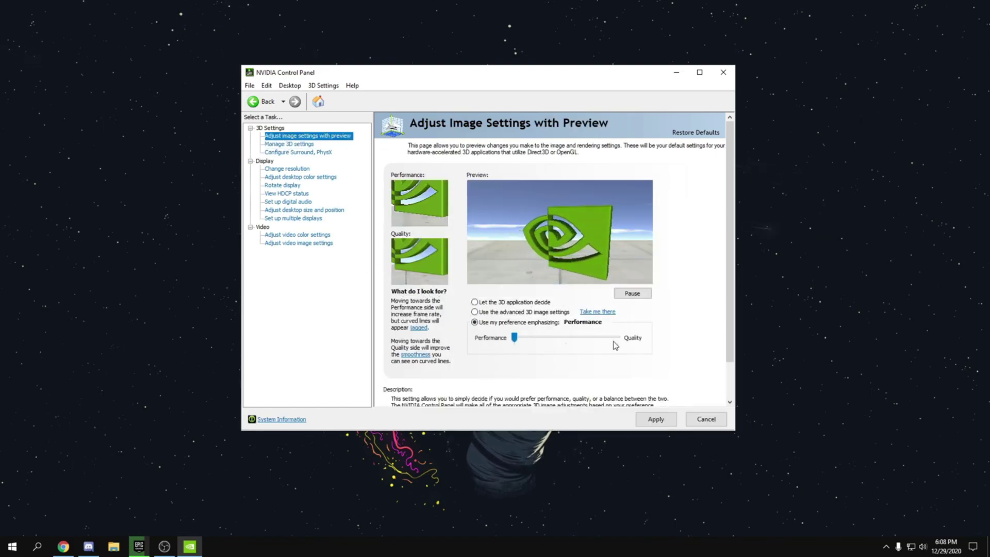
left_click(619, 338)
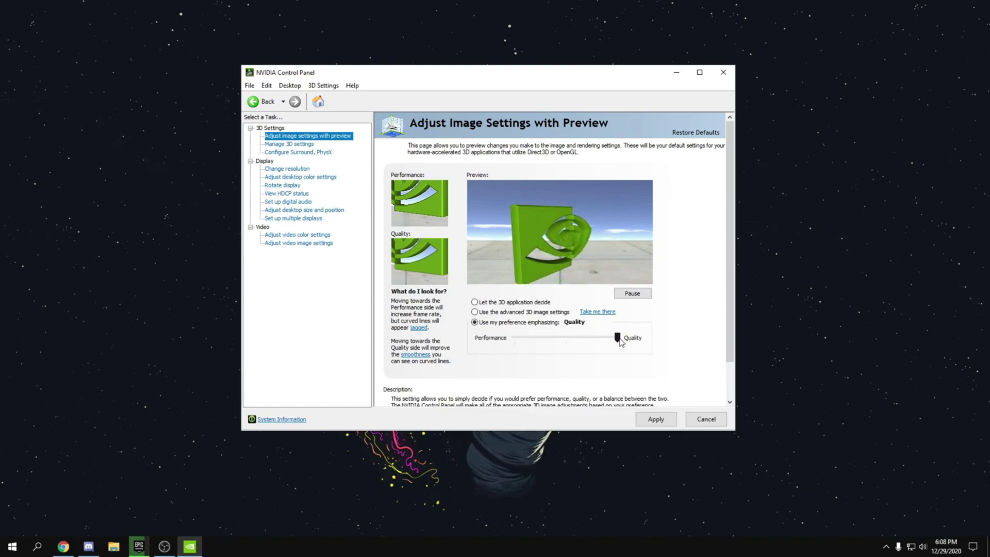
left_click_drag(618, 342, 498, 343)
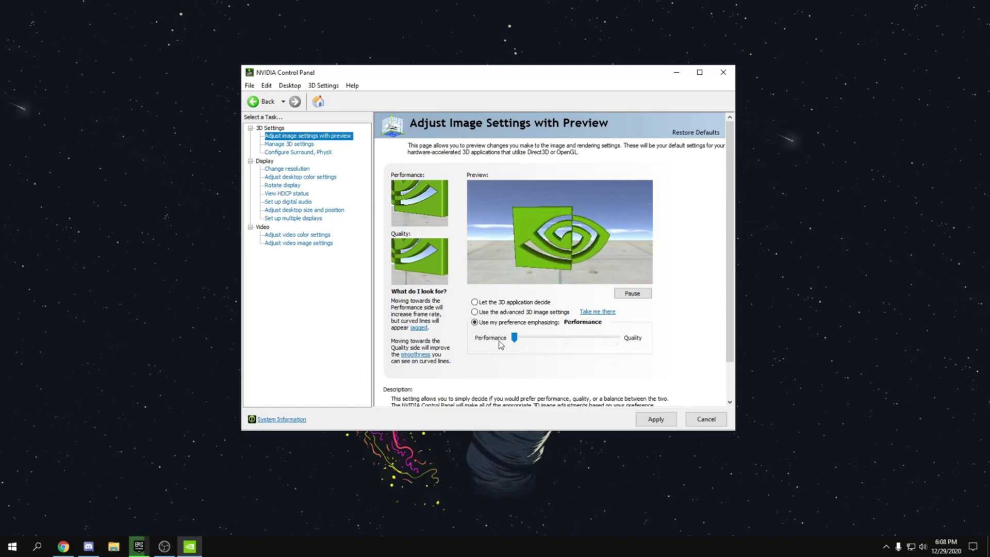
left_click(503, 312)
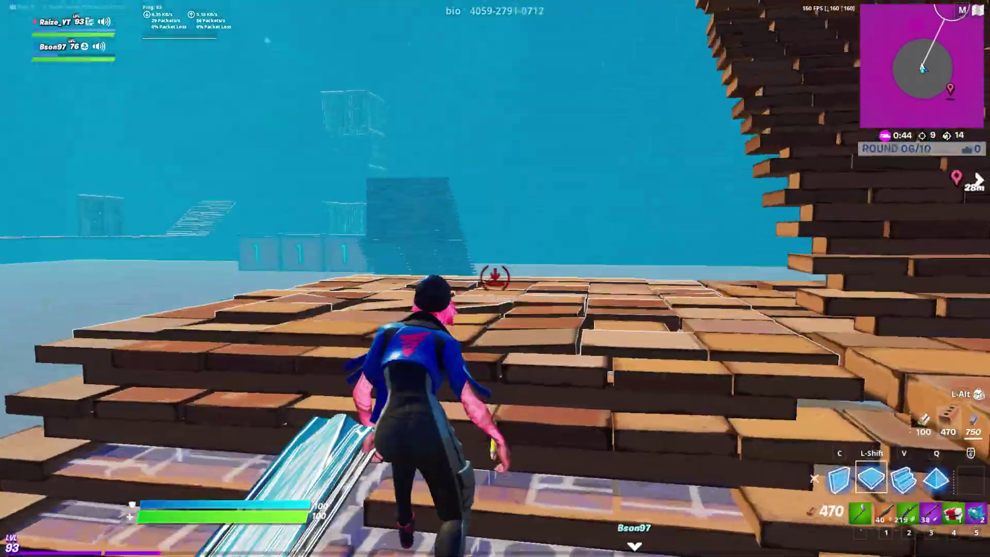
key("f")
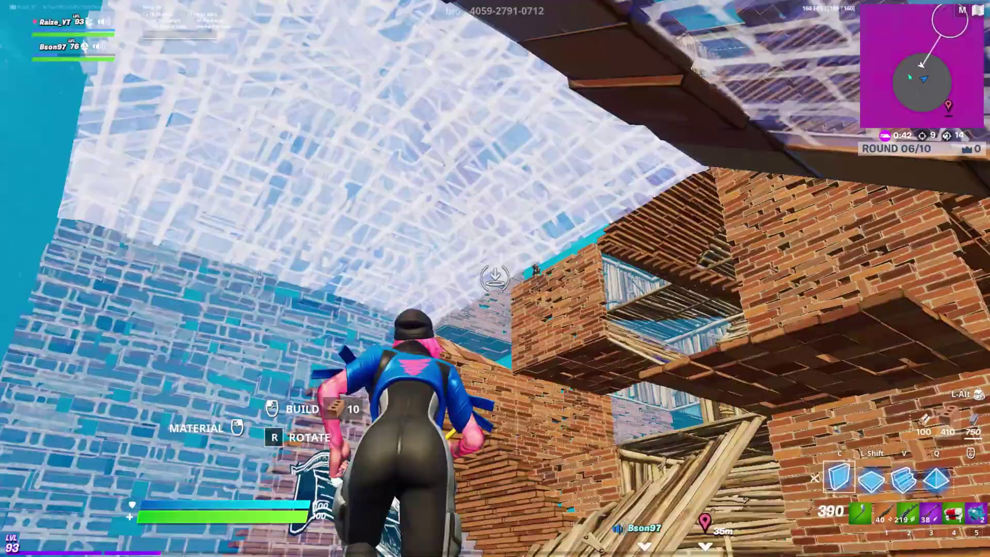
key("v")
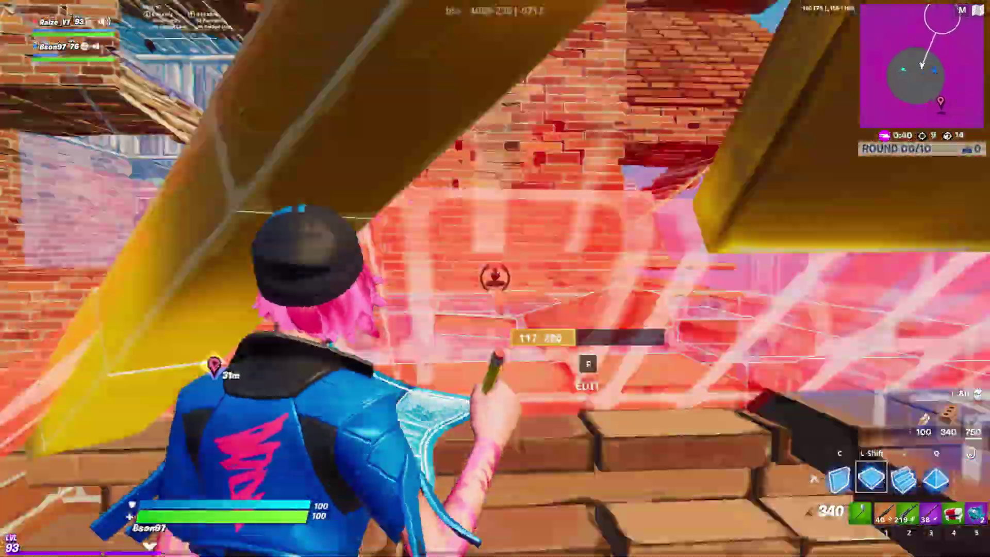